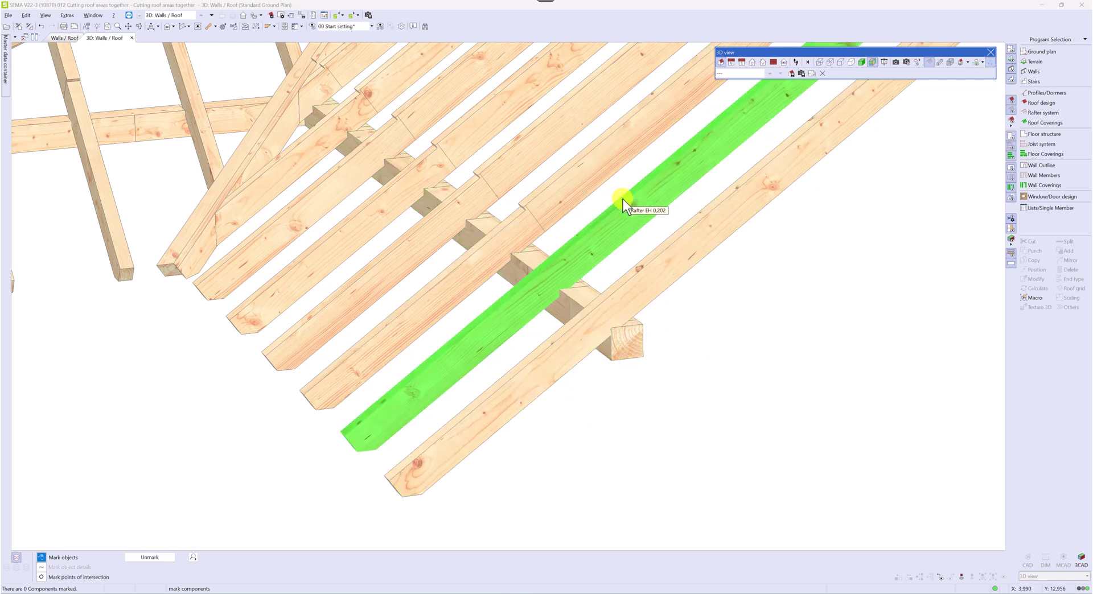
- Isolate the two outermost rafters at the gable end of the main roof so only they are displayed
drag(623, 198, 677, 310)
middle_drag(678, 310, 264, 471)
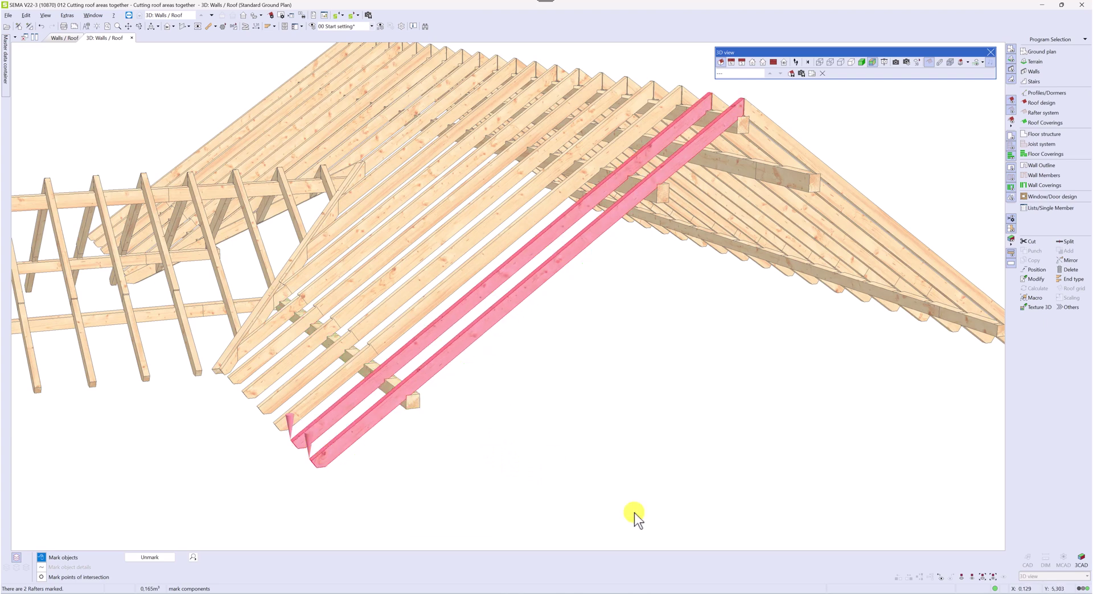
click(972, 576)
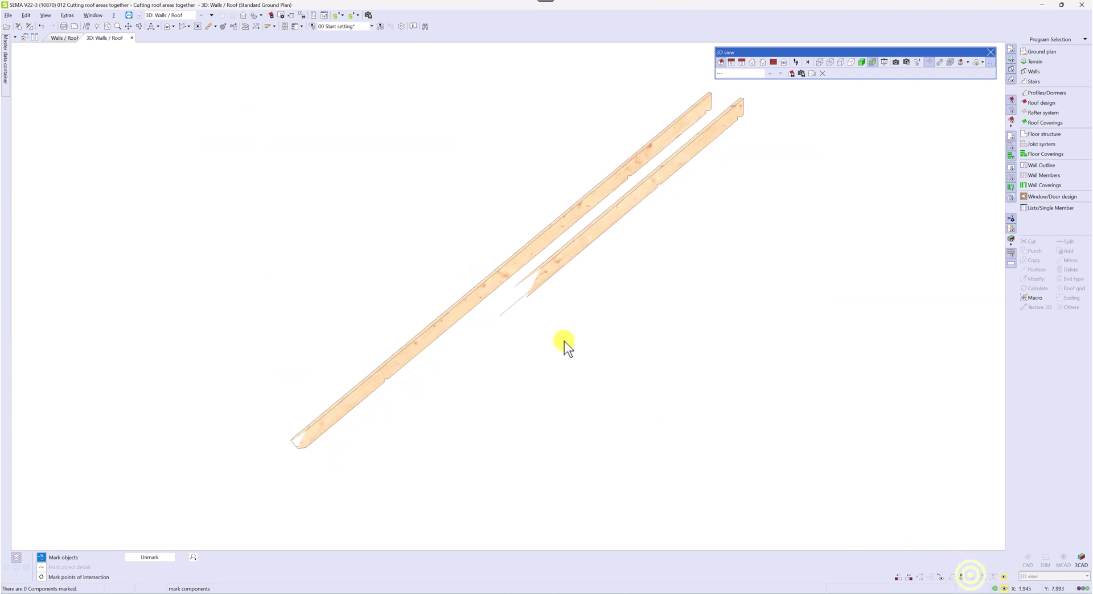
scroll(545, 289, up, 1)
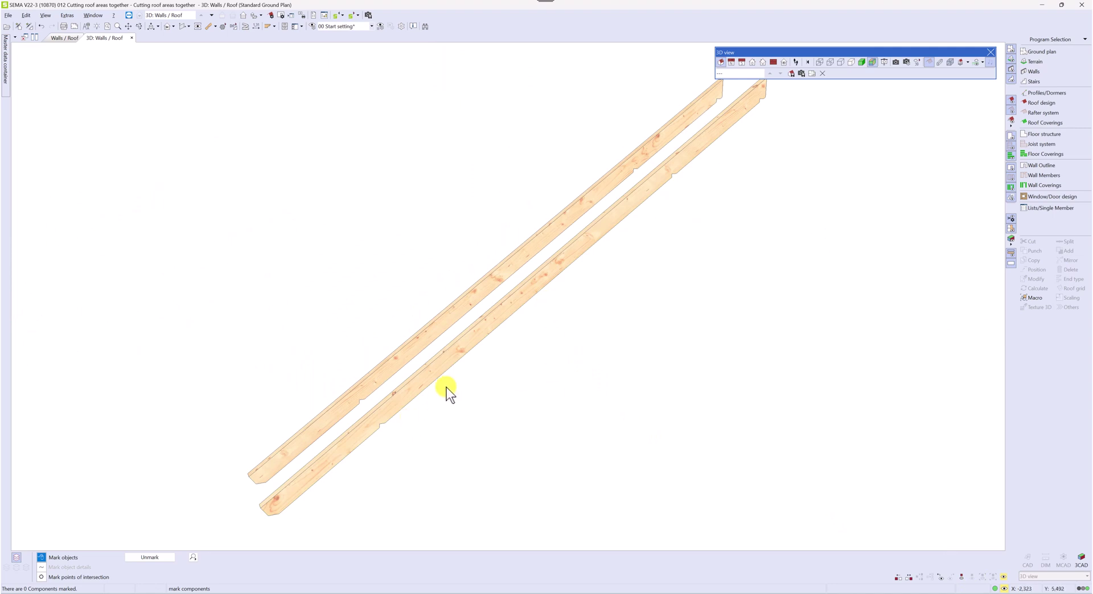
- Display the intersection points of the two isolated rafters and mark the eaves boarding scarf joint point on each
click(398, 314)
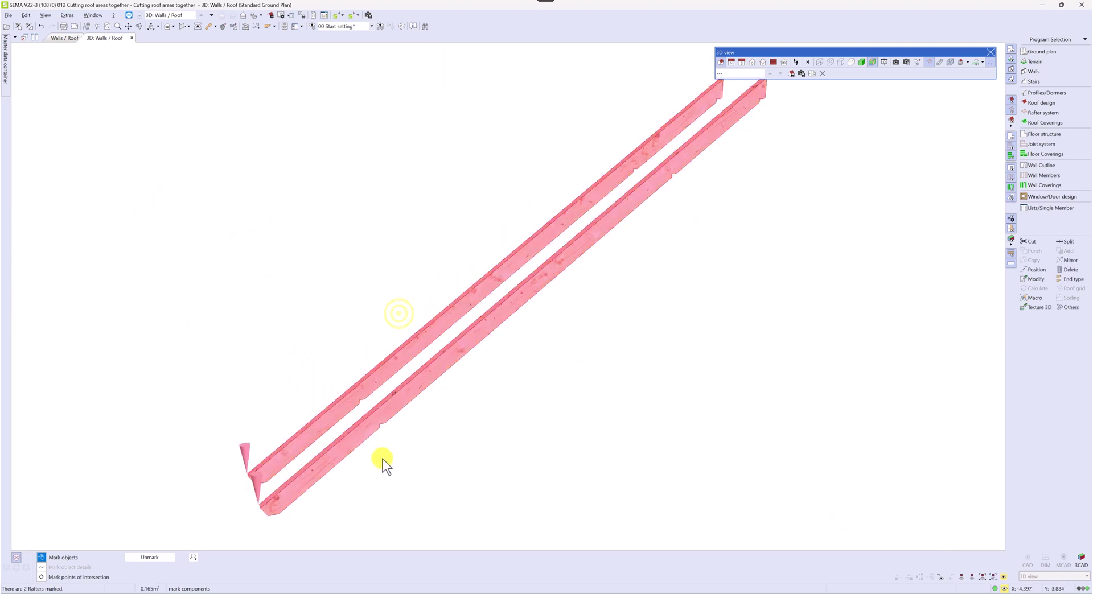
click(69, 577)
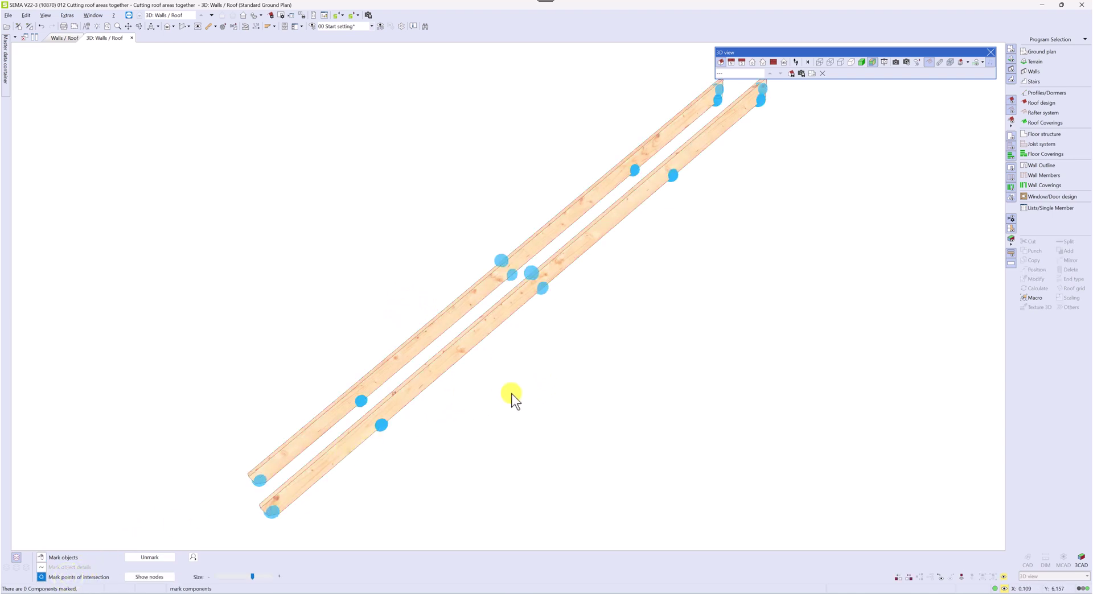
click(528, 271)
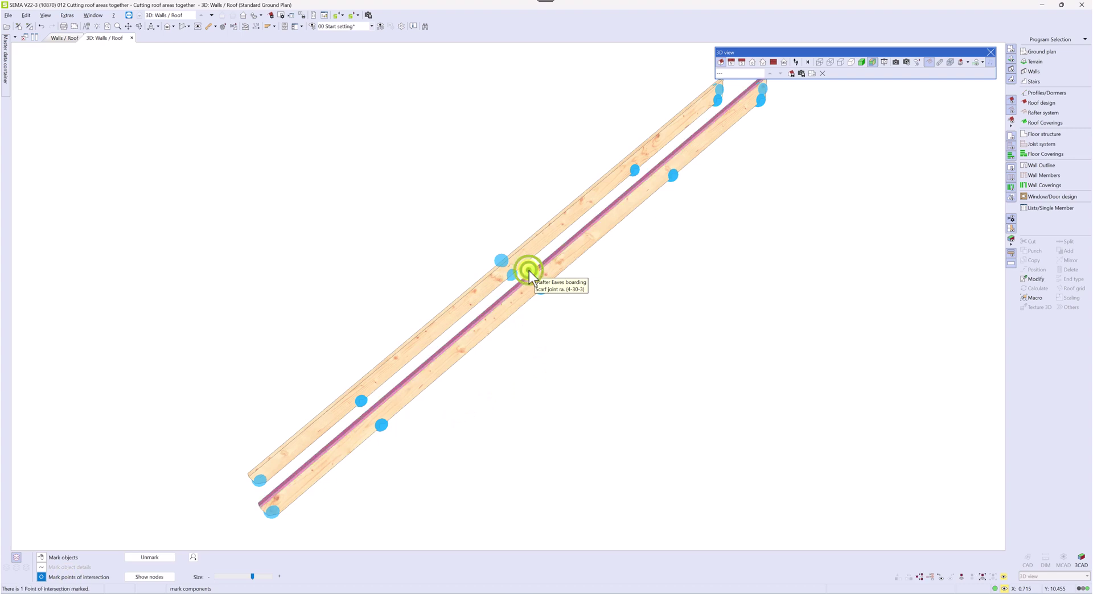
click(498, 256)
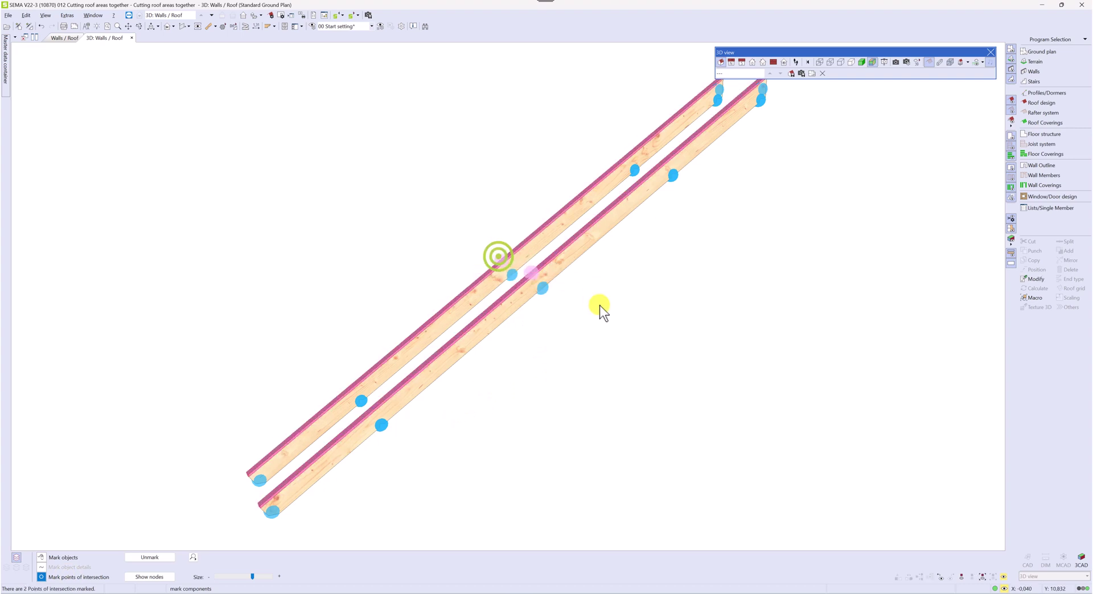
- Turn off the creation of processing at the two marked eaves boarding intersections
click(1036, 278)
click(995, 289)
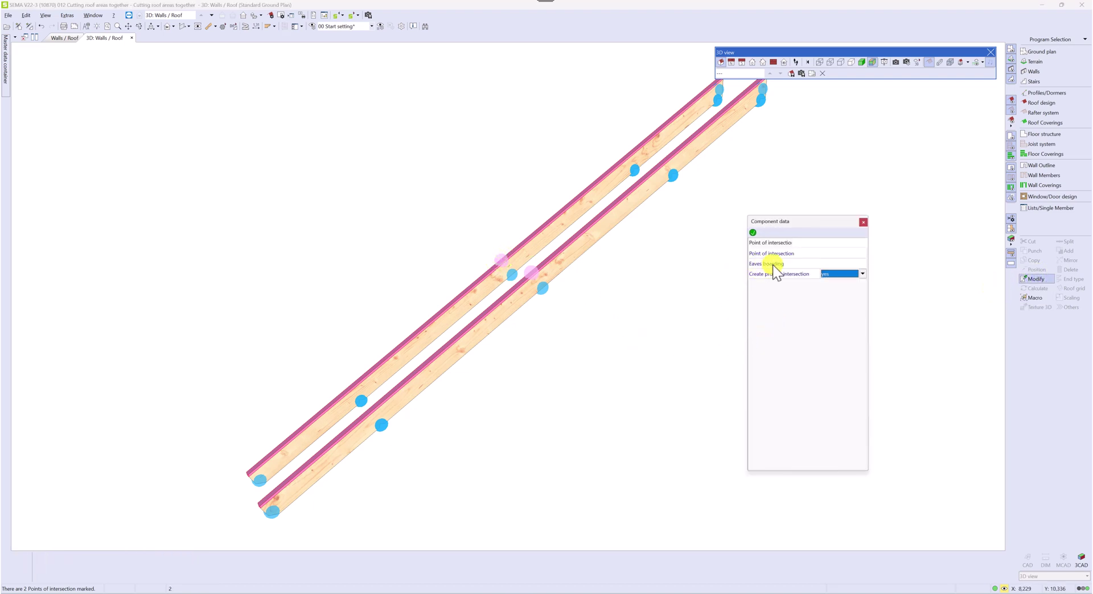
mouse_move(759, 277)
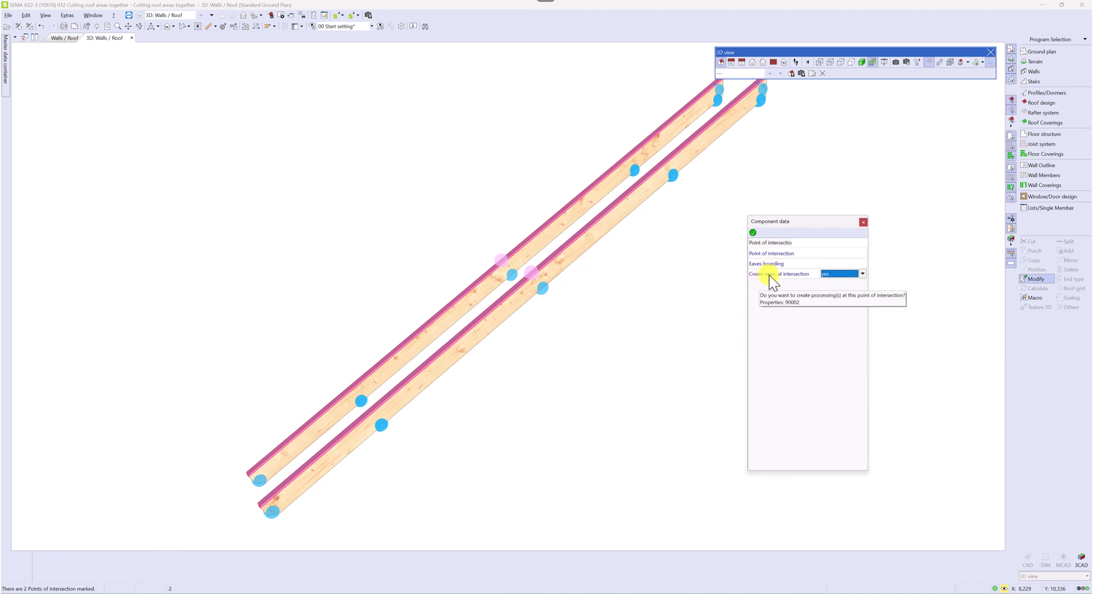
click(841, 274)
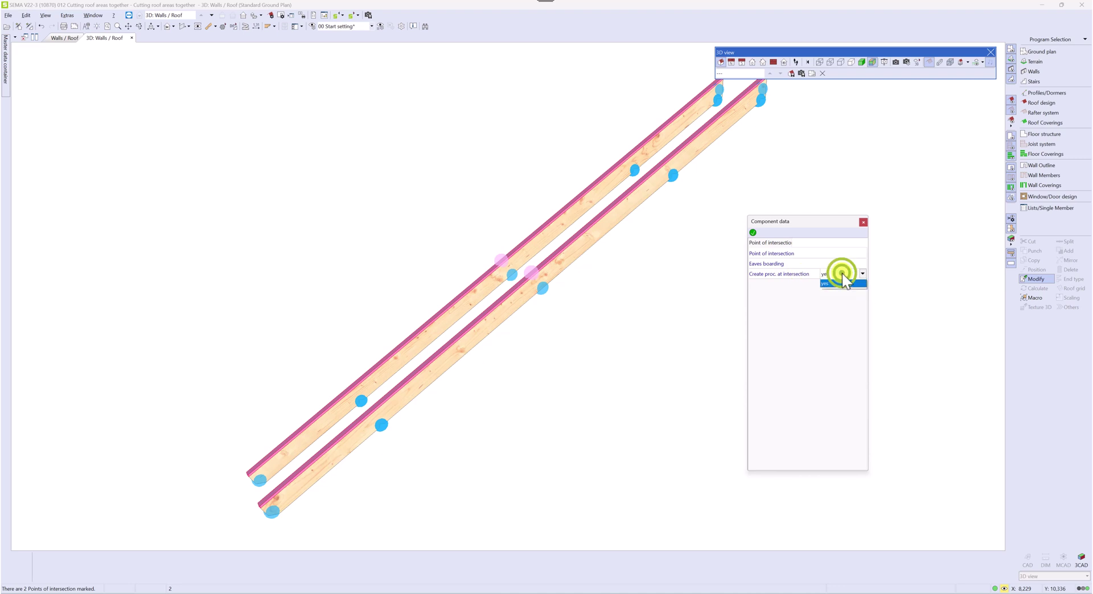
click(839, 282)
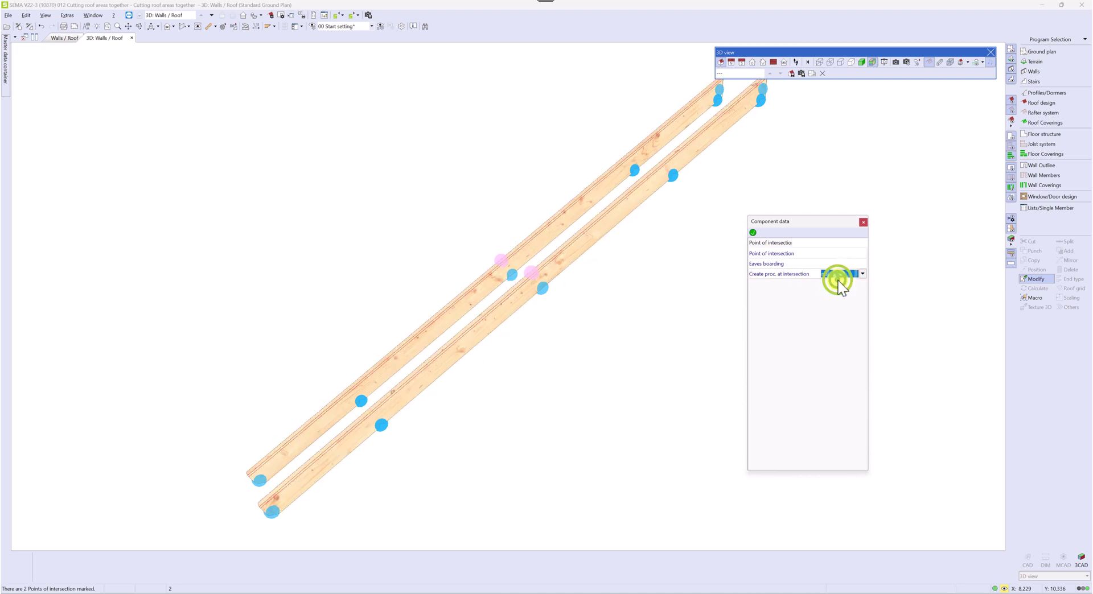
right_click(756, 237)
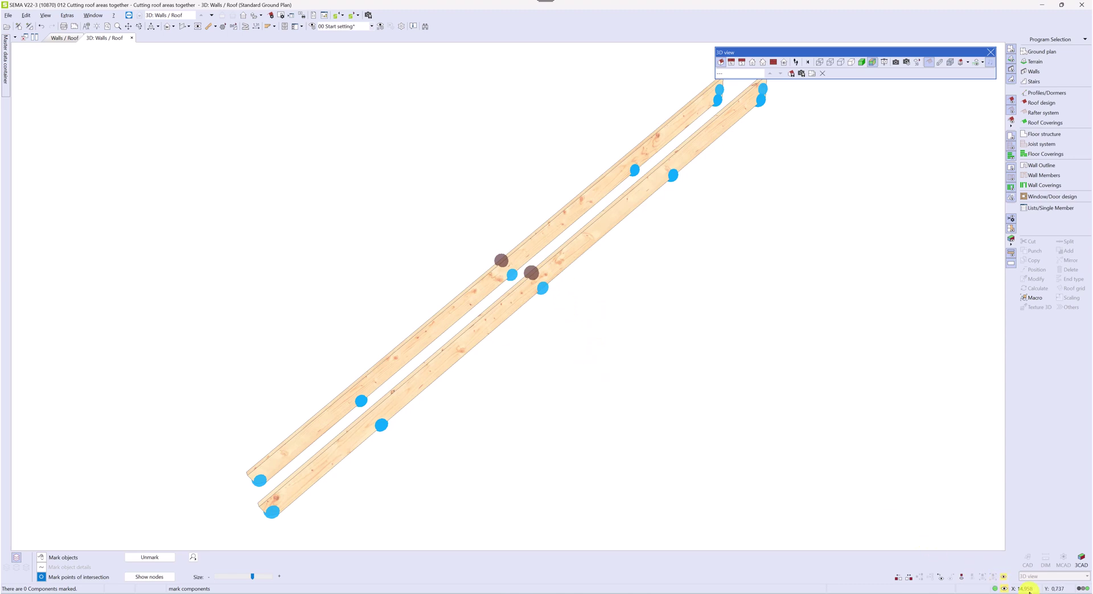
- Show all roof components again, leave intersection point marking, and check the two outer rafters at the eaves
click(1006, 577)
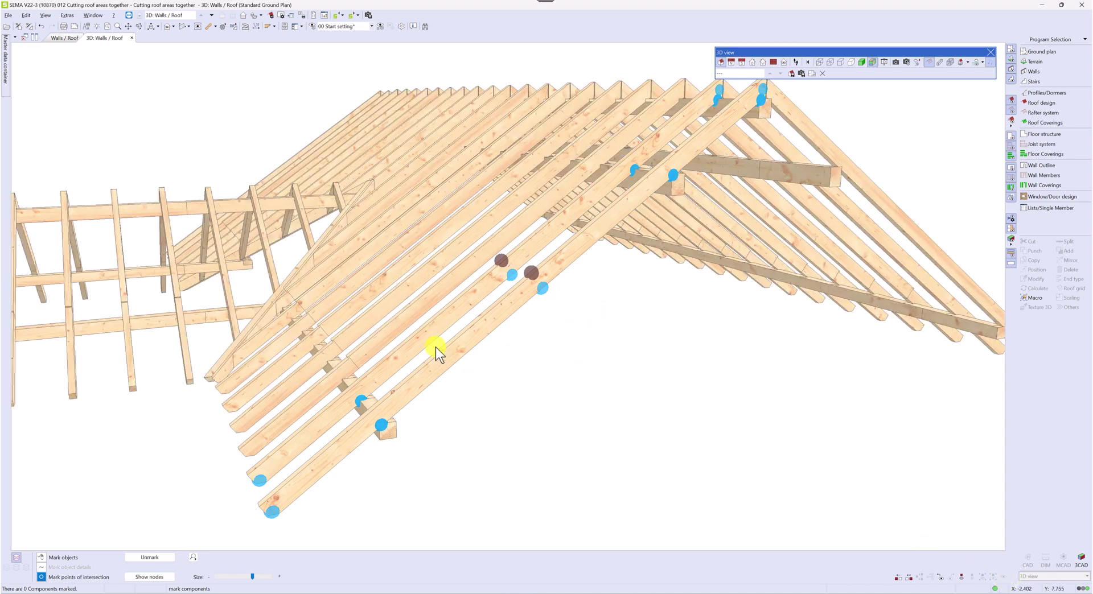
key(Escape)
scroll(391, 419, up, 5)
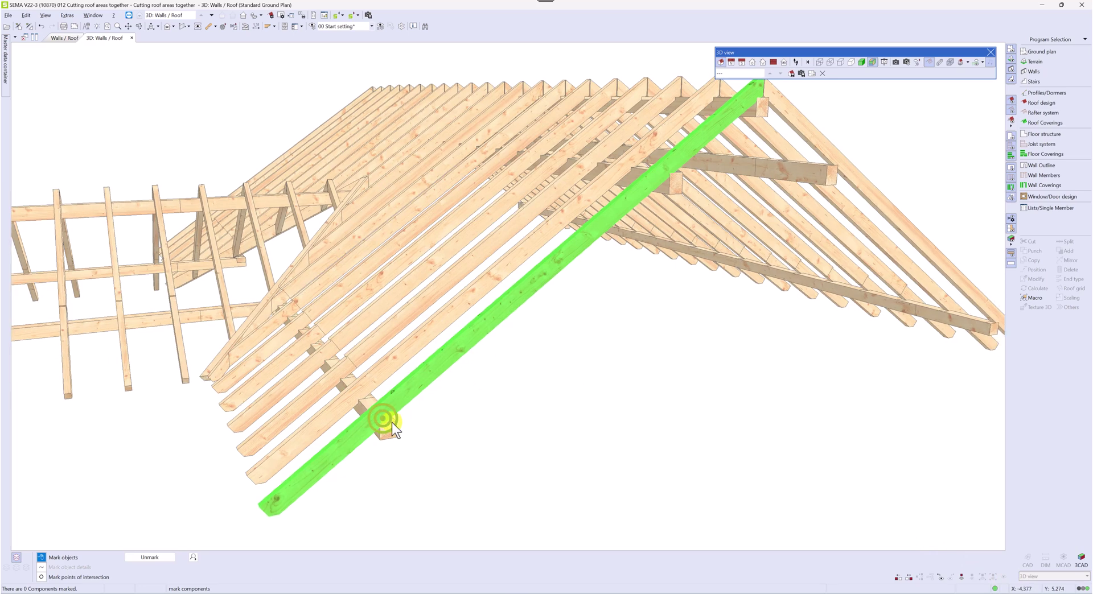
middle_drag(363, 425, 681, 215)
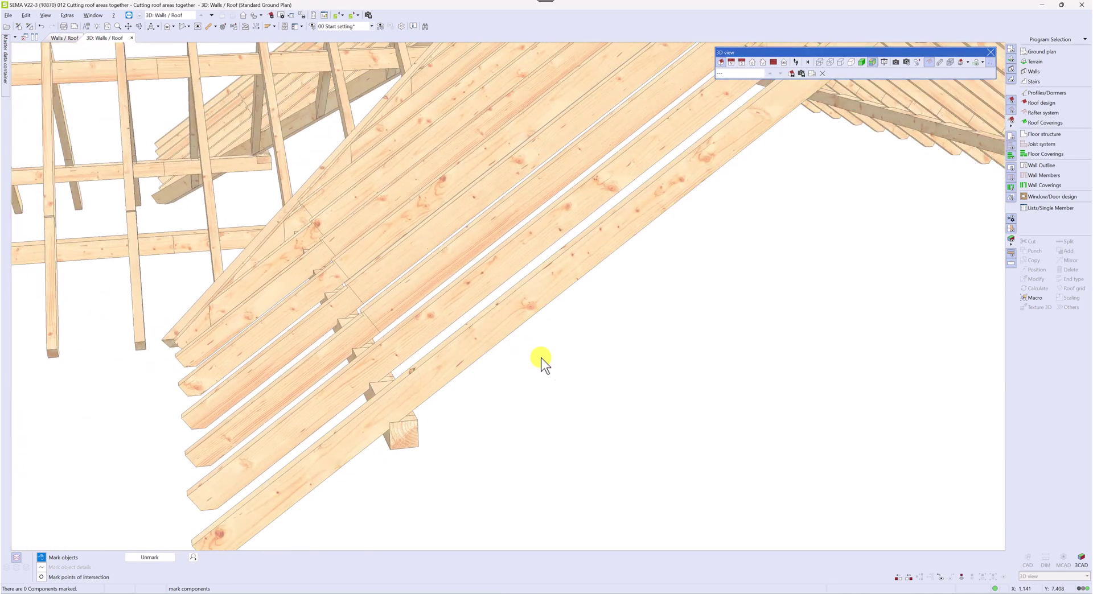
scroll(626, 370, down, 5)
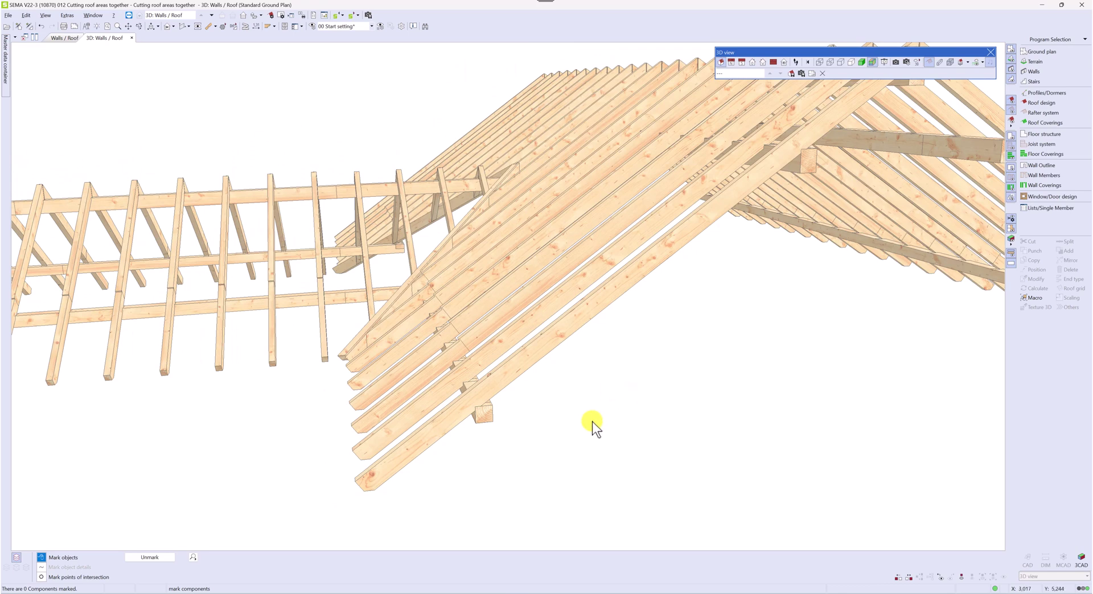
scroll(591, 426, down, 5)
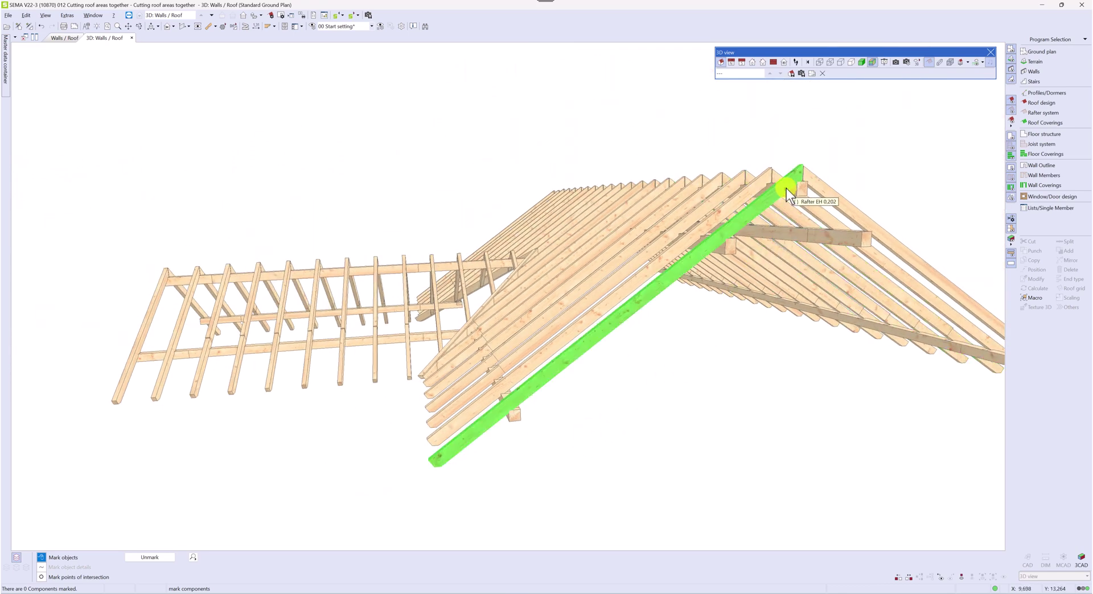
- Create a vertical section across the main roof through the ridge near the gable end
middle_drag(787, 189, 626, 325)
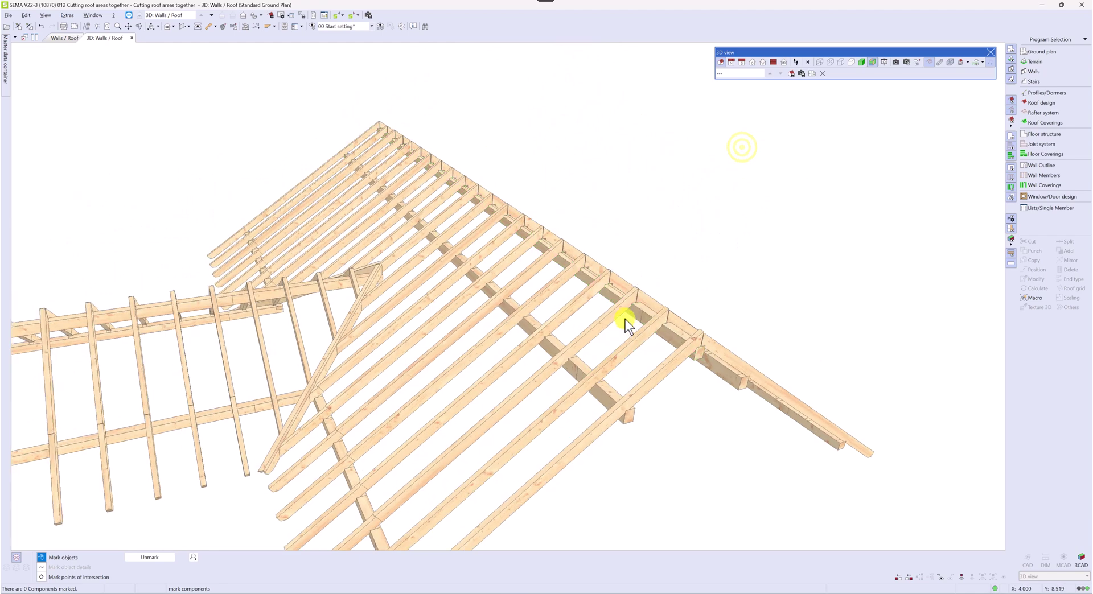
scroll(626, 325, up, 5)
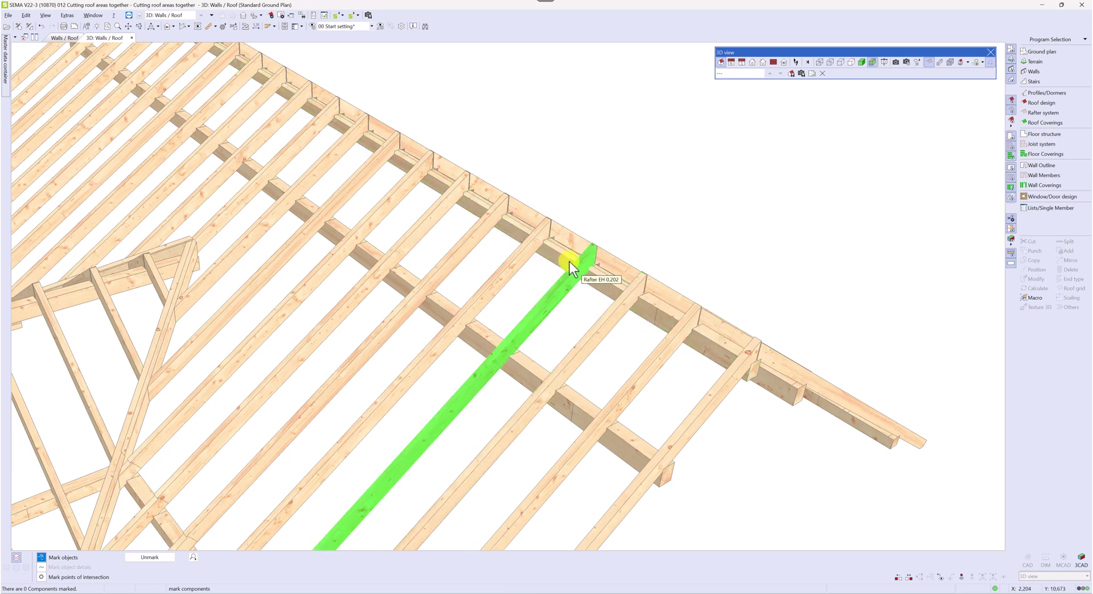
scroll(631, 295, up, 2)
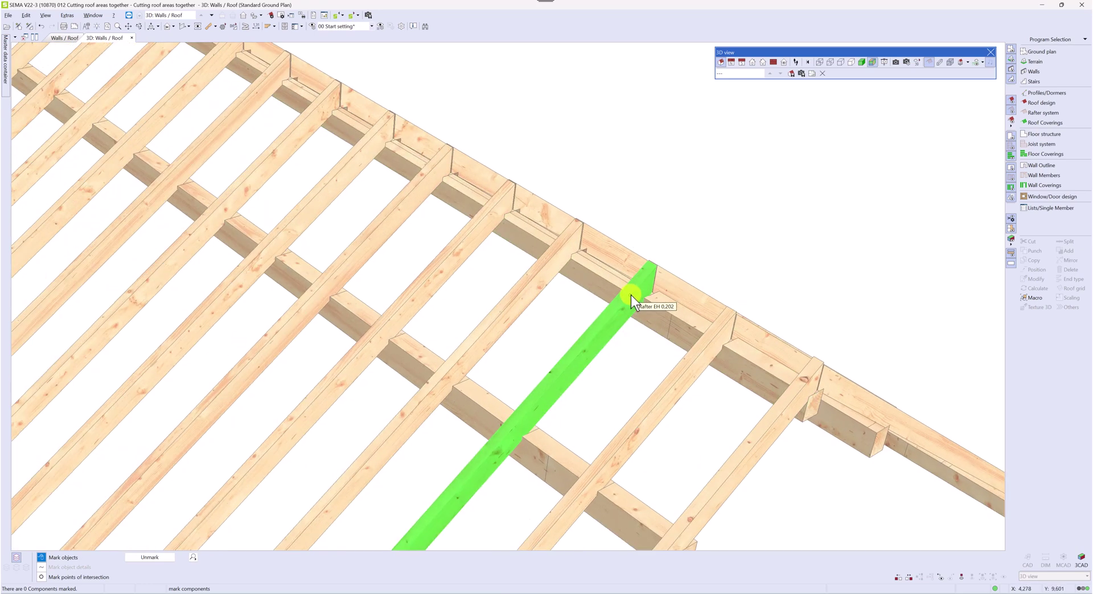
middle_drag(638, 302, 580, 326)
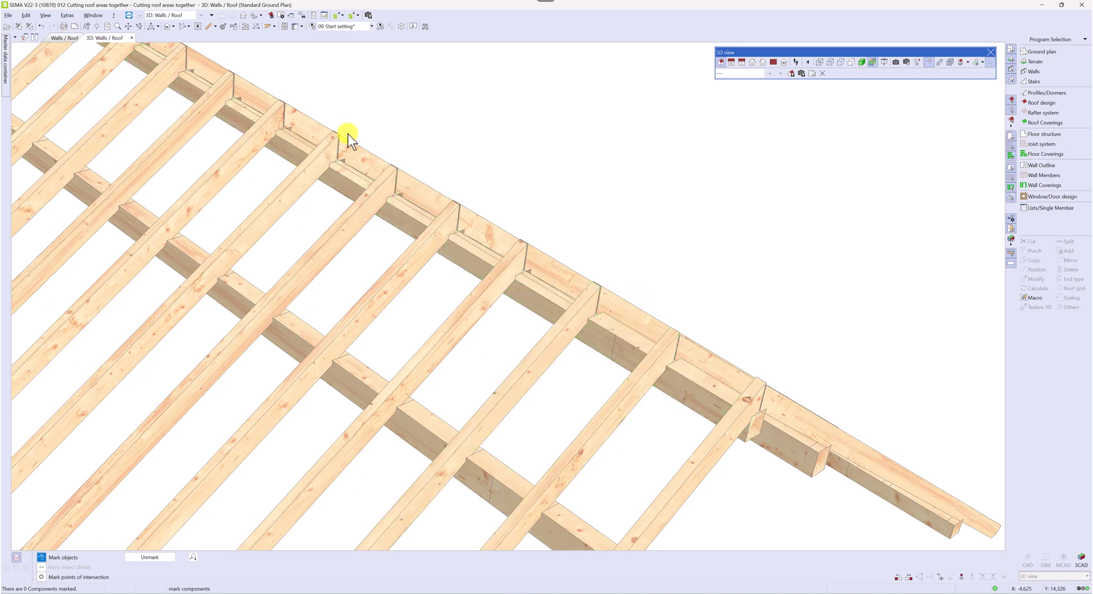
click(172, 26)
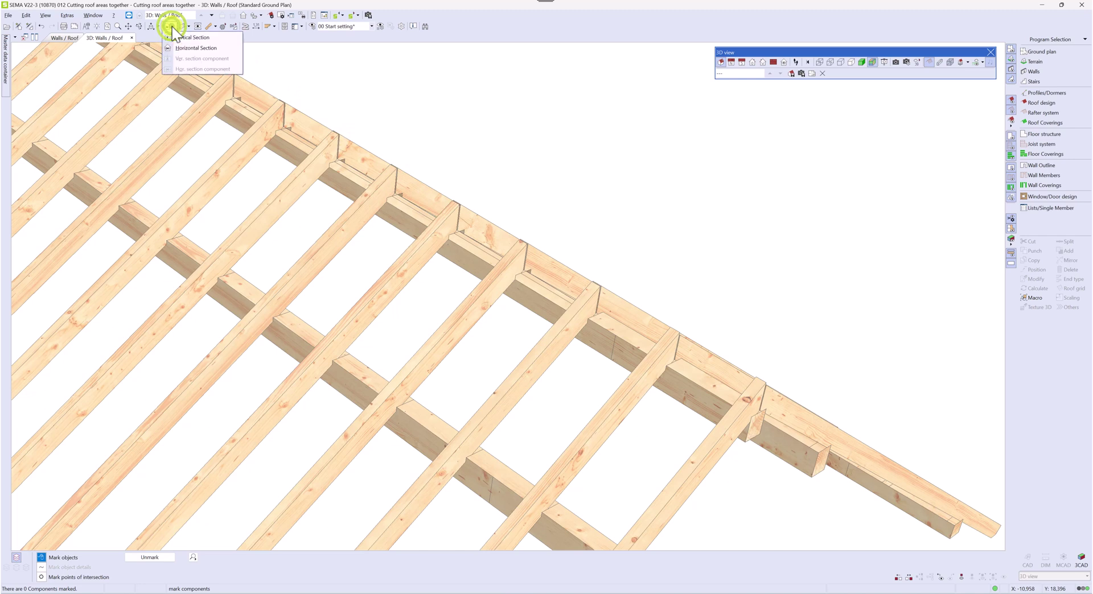
click(182, 36)
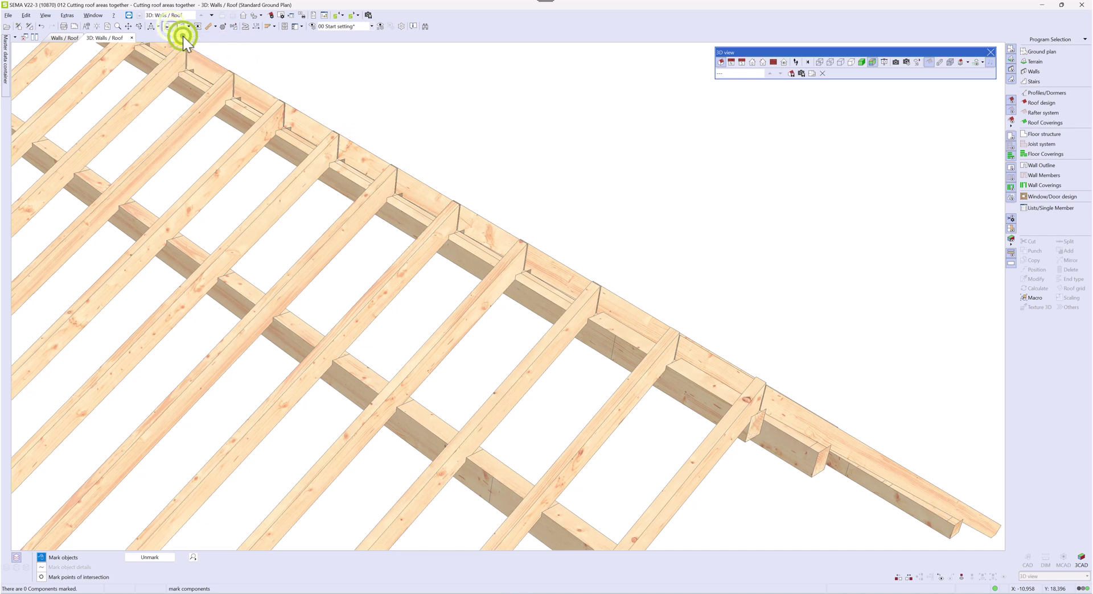
click(567, 335)
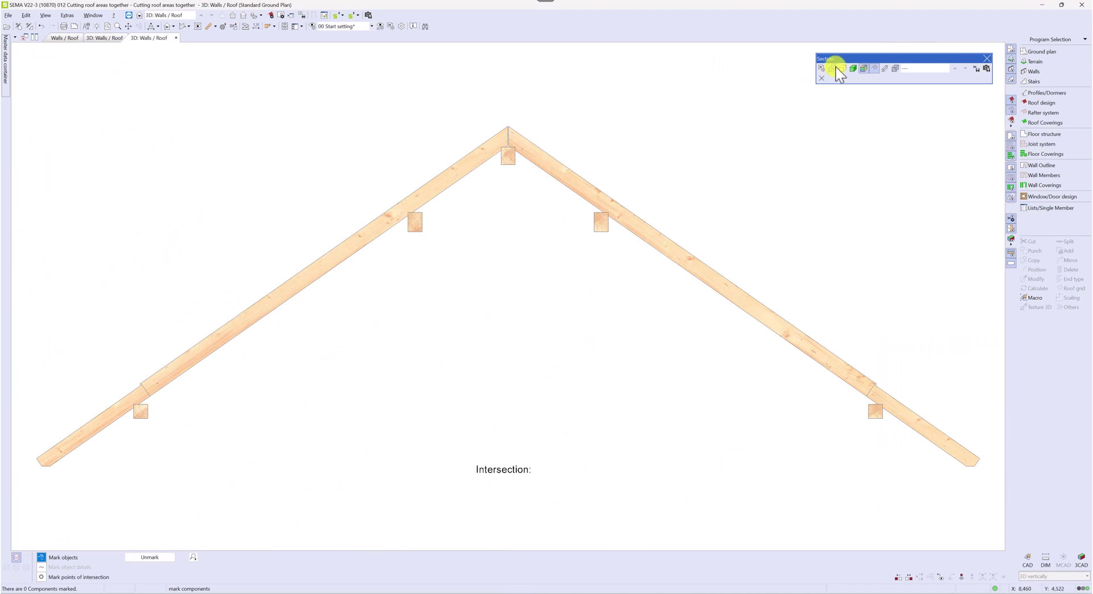
- Switch the section to the hatched 2D line display with roof coverings and examine the ridge detail
click(832, 68)
scroll(518, 111, up, 4)
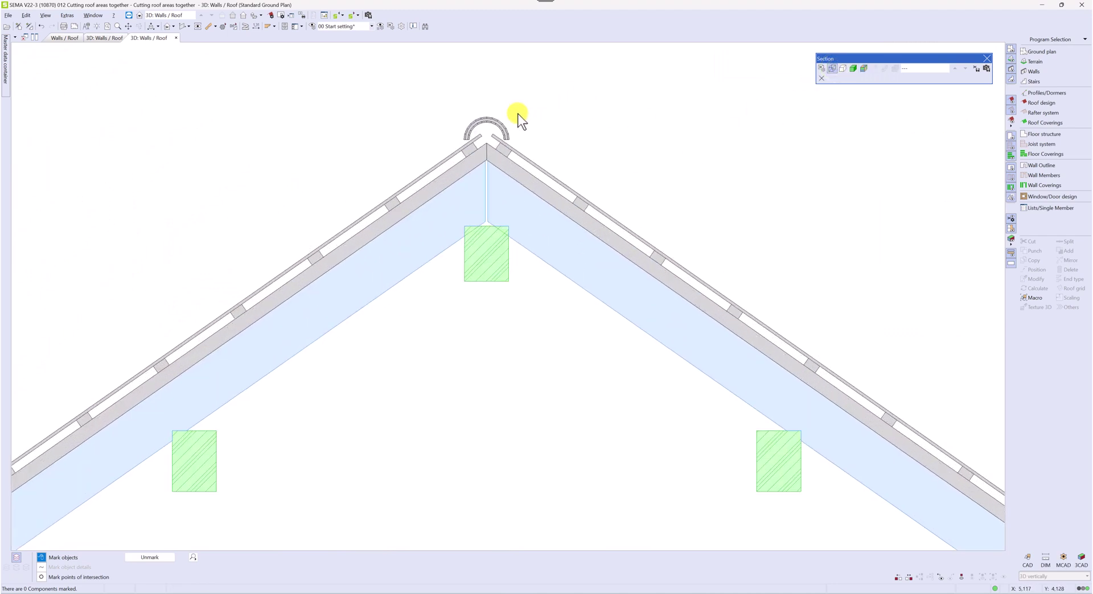
scroll(517, 113, up, 1)
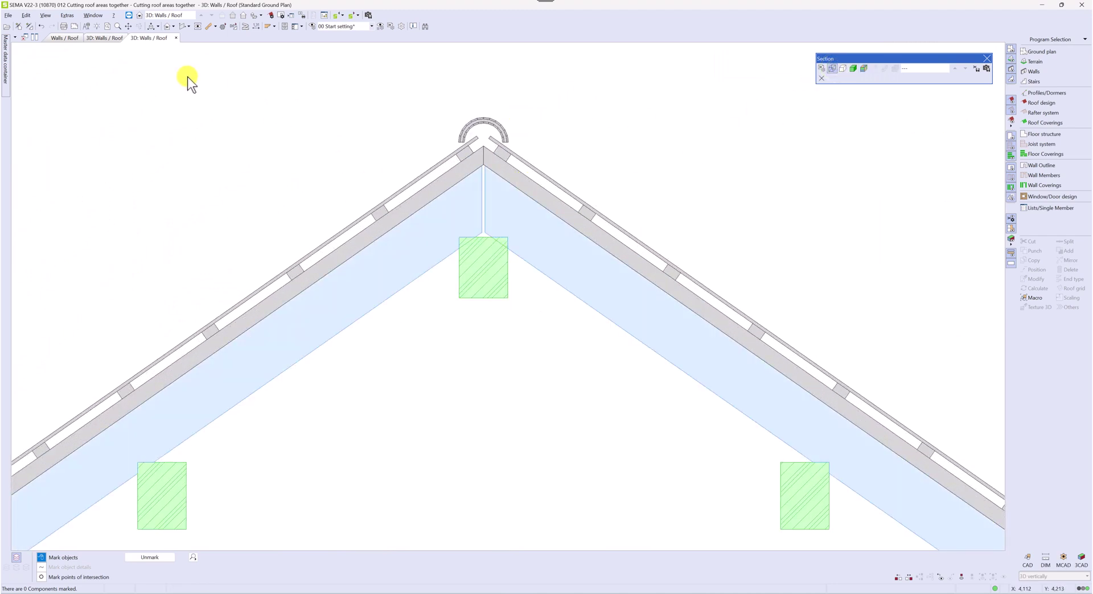
- Return to the 3D view, measure between two rafter tops along the ridge, and pick out the 2D distance value
click(101, 36)
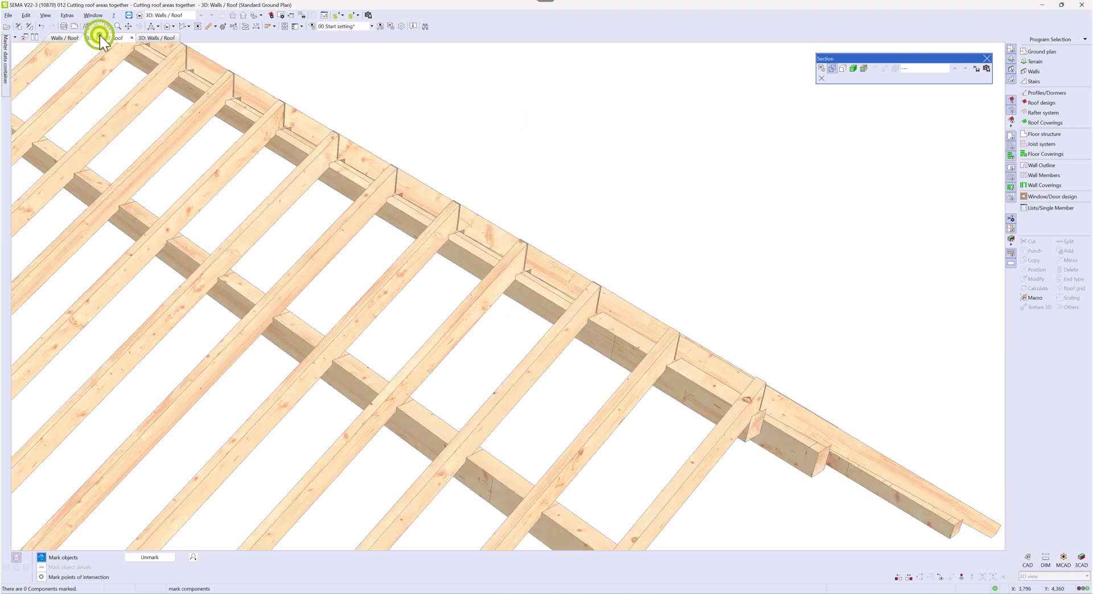
click(244, 26)
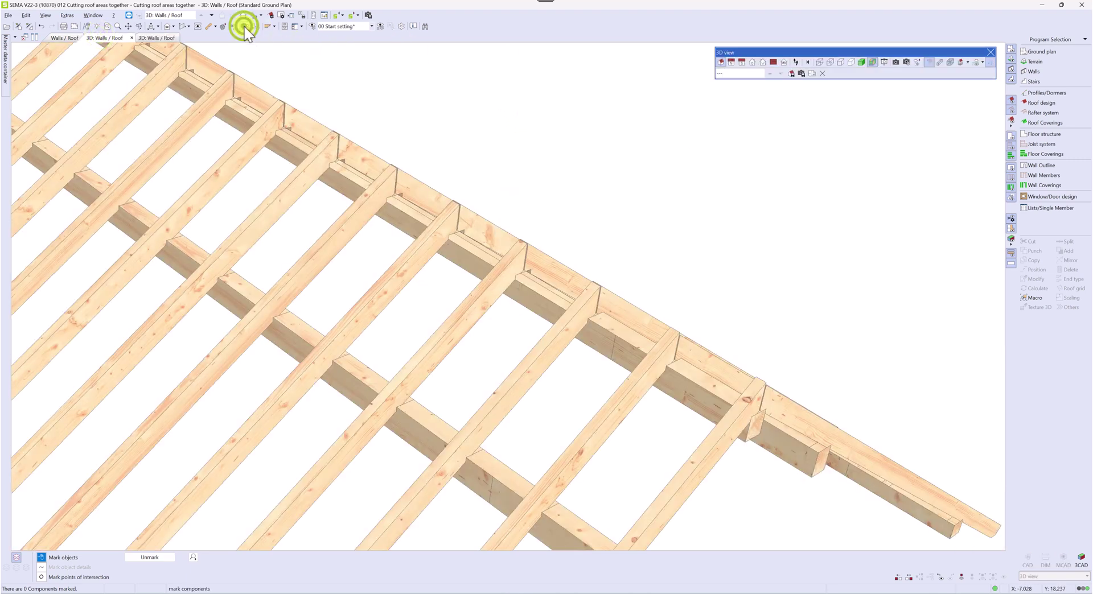
click(600, 289)
scroll(670, 391, down, 5)
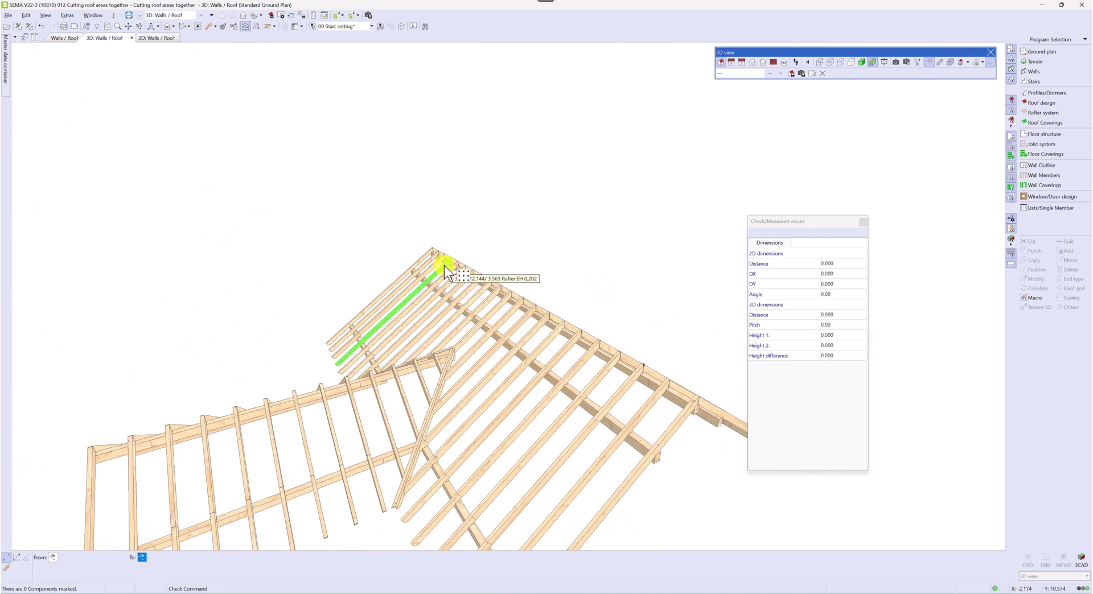
scroll(444, 266, up, 6)
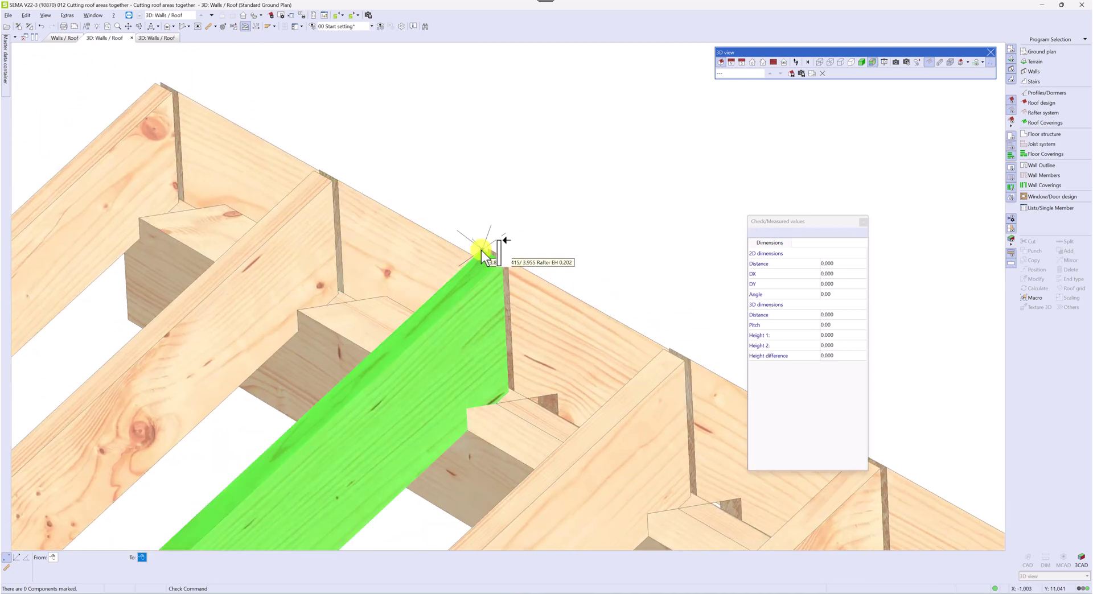
click(482, 251)
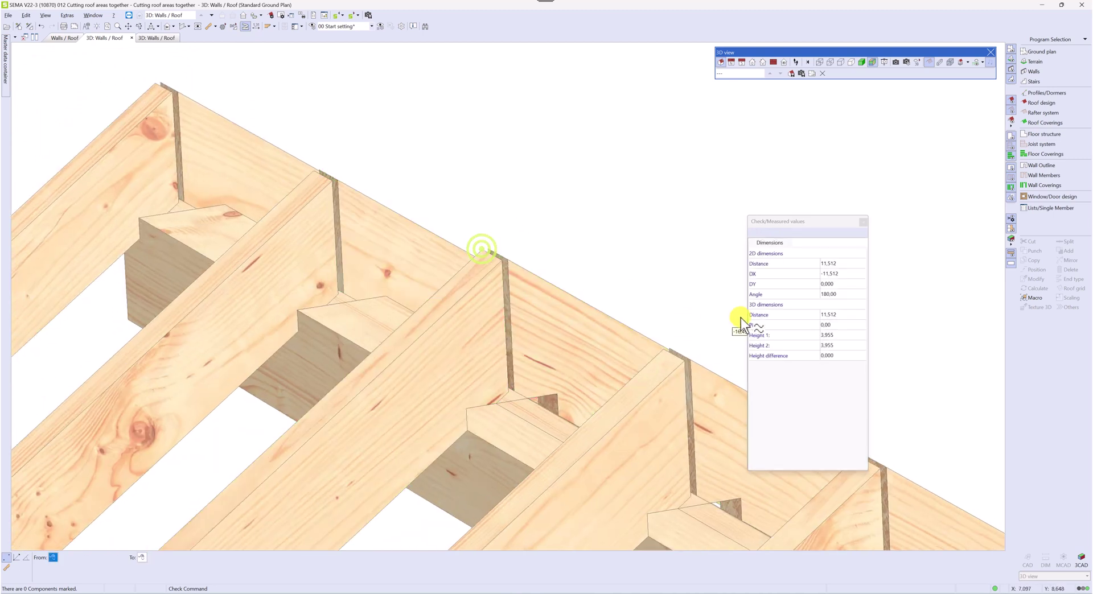
double_click(847, 263)
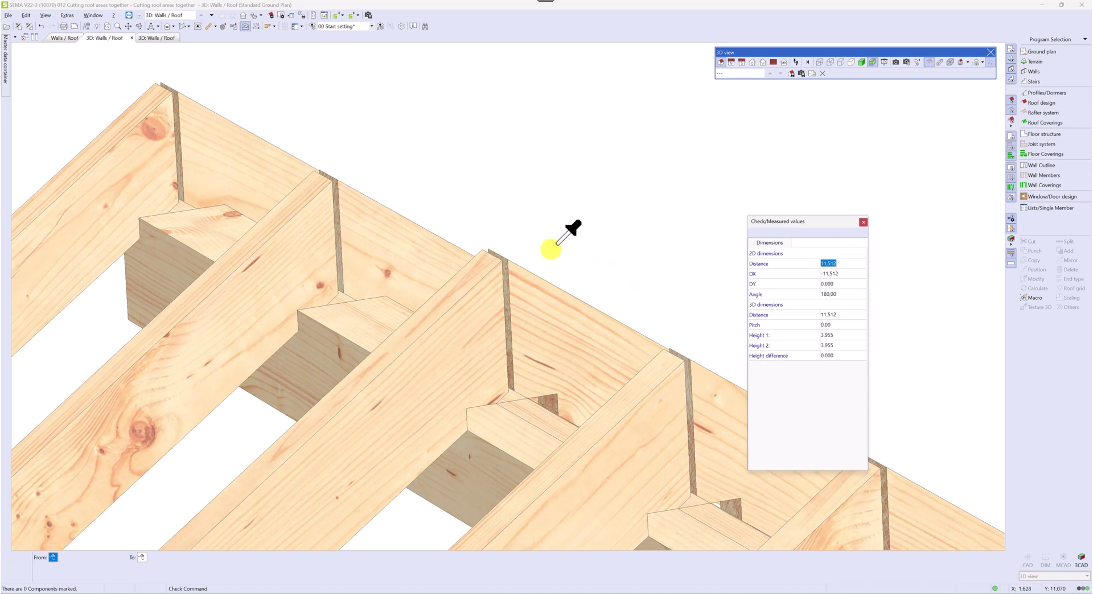
key(Escape)
- Start a box punch on the ridge purlin in the section view, using an absolute punching depth of 11.512
click(160, 37)
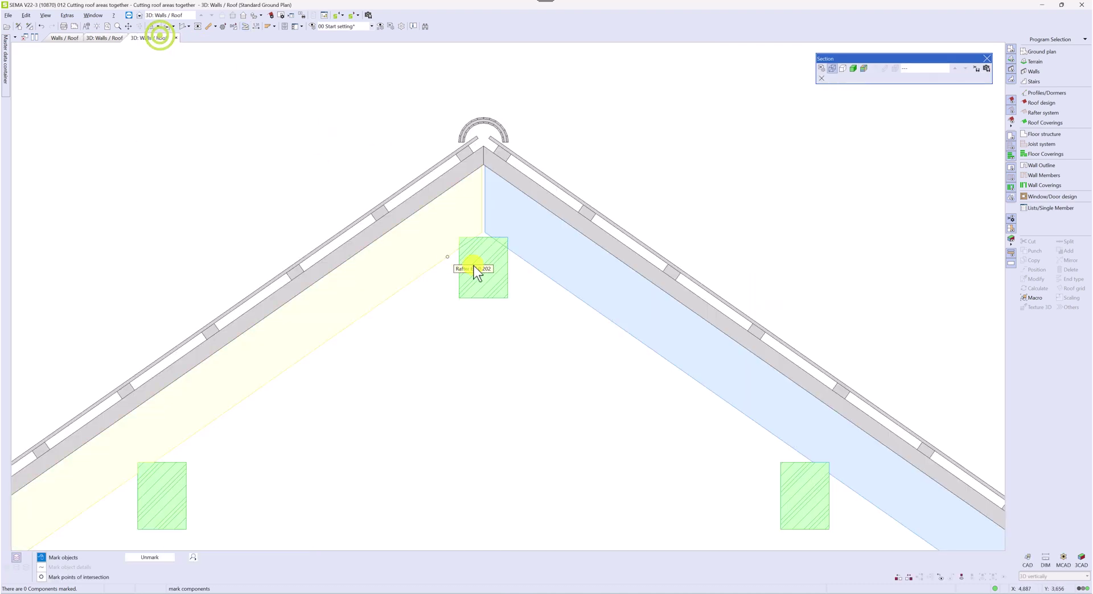
scroll(492, 275, up, 2)
click(486, 280)
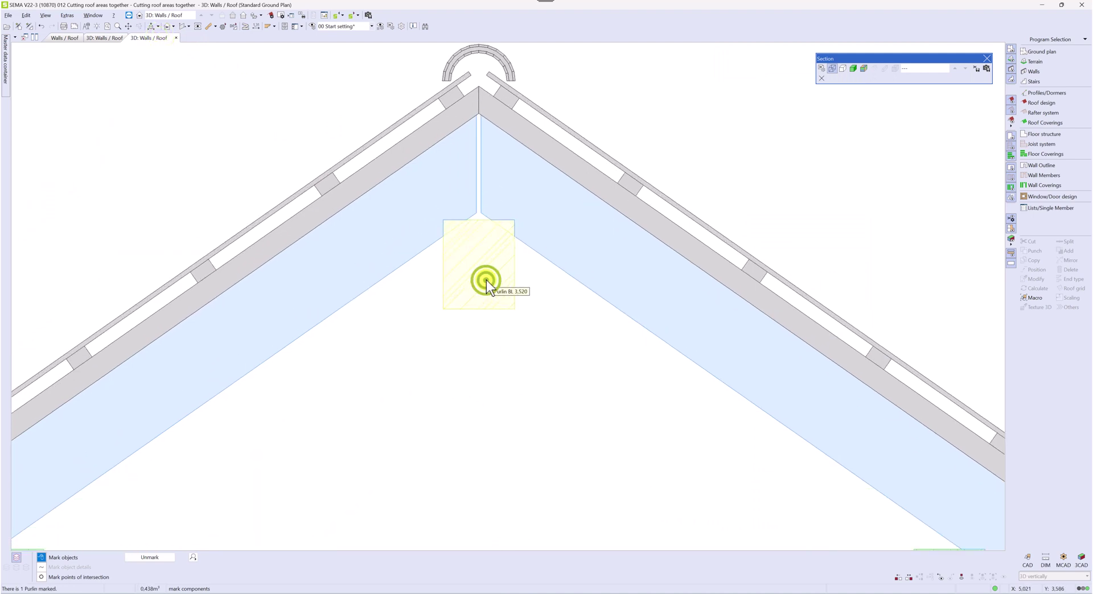
click(1037, 249)
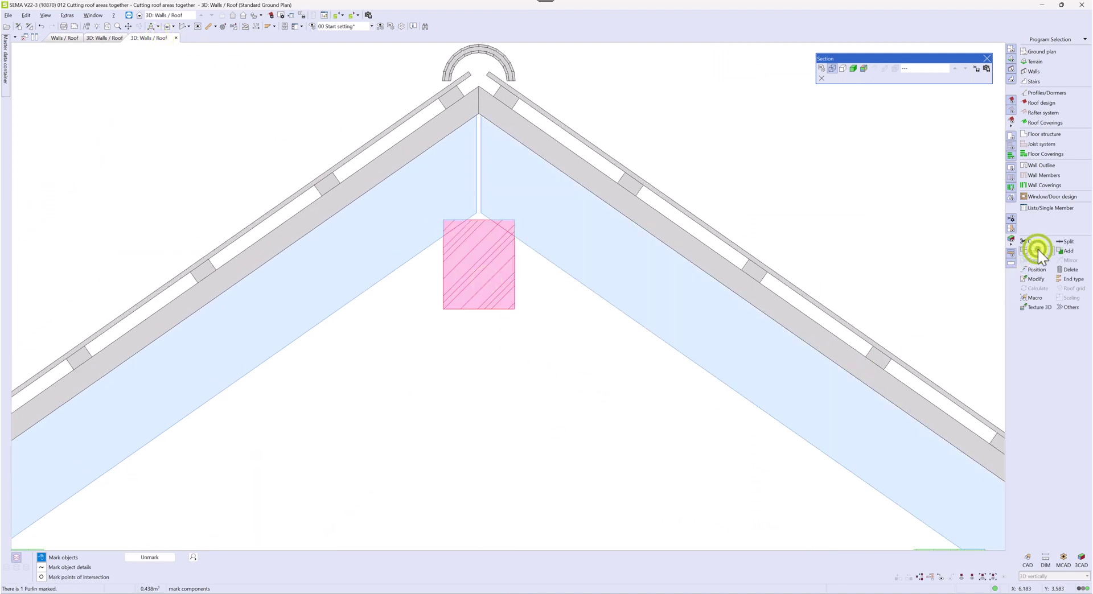
click(1029, 263)
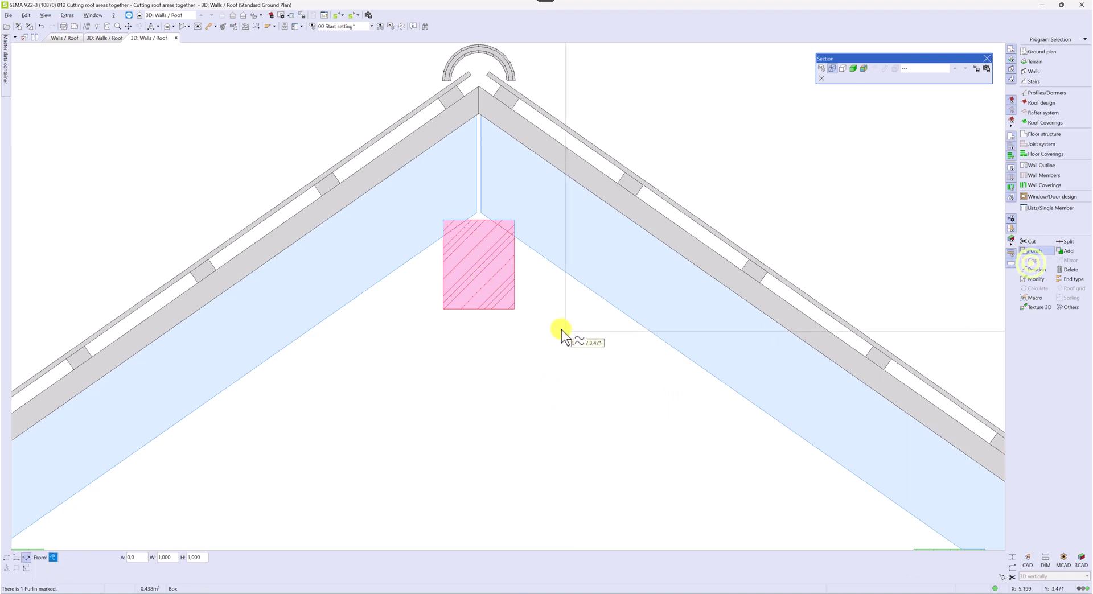
click(1012, 568)
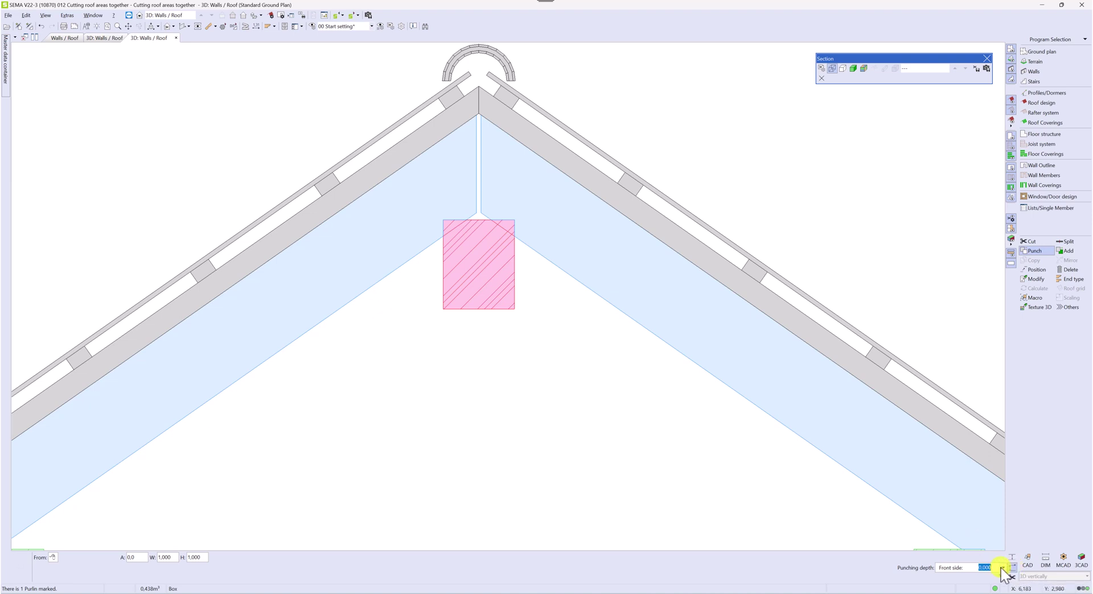
click(1003, 568)
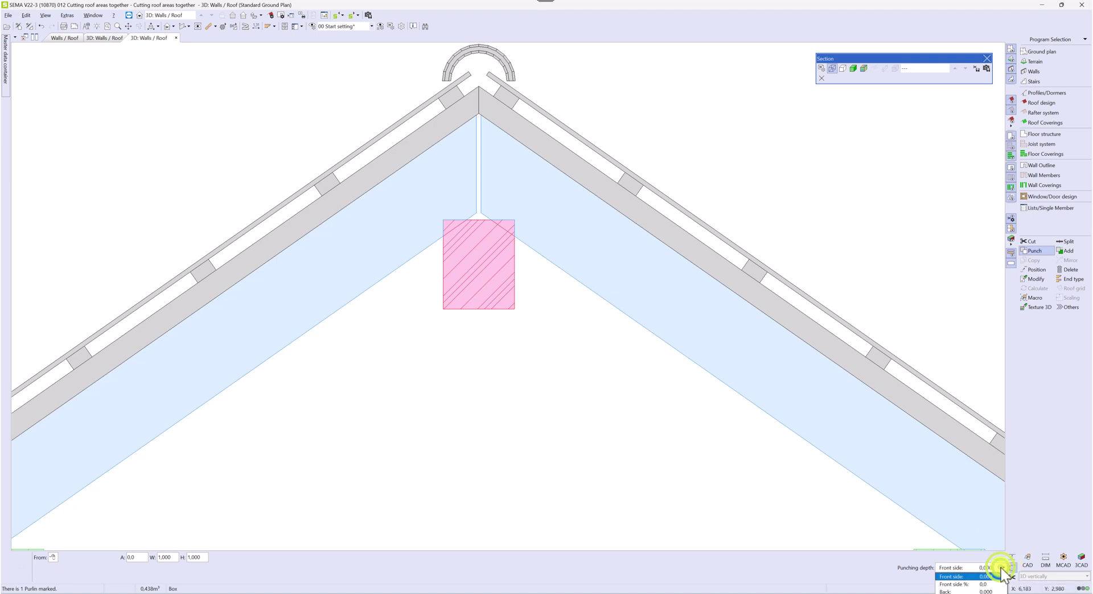
click(964, 577)
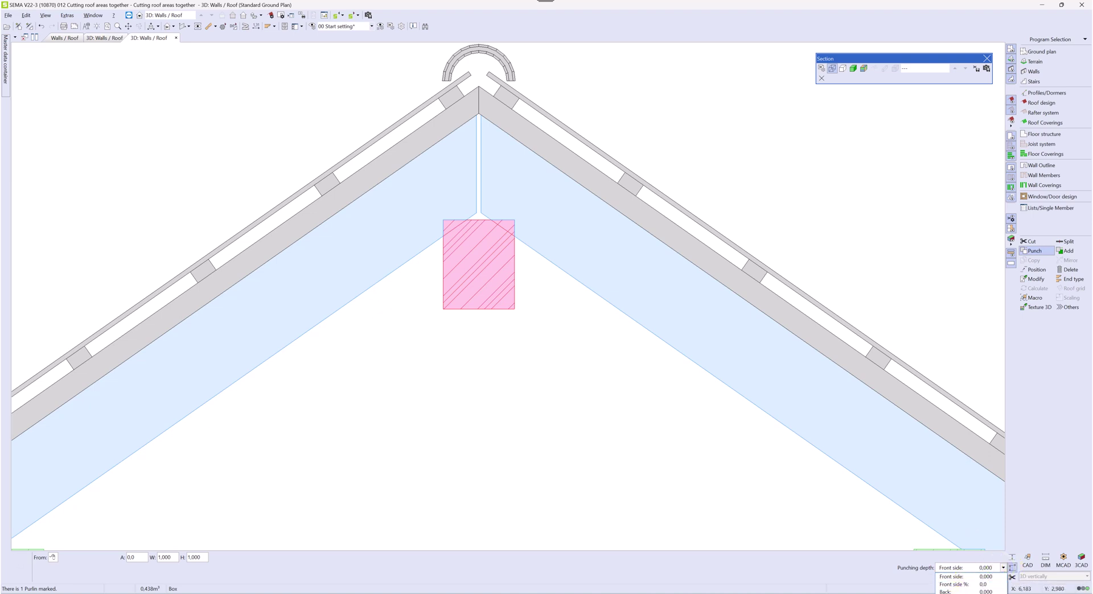
click(958, 591)
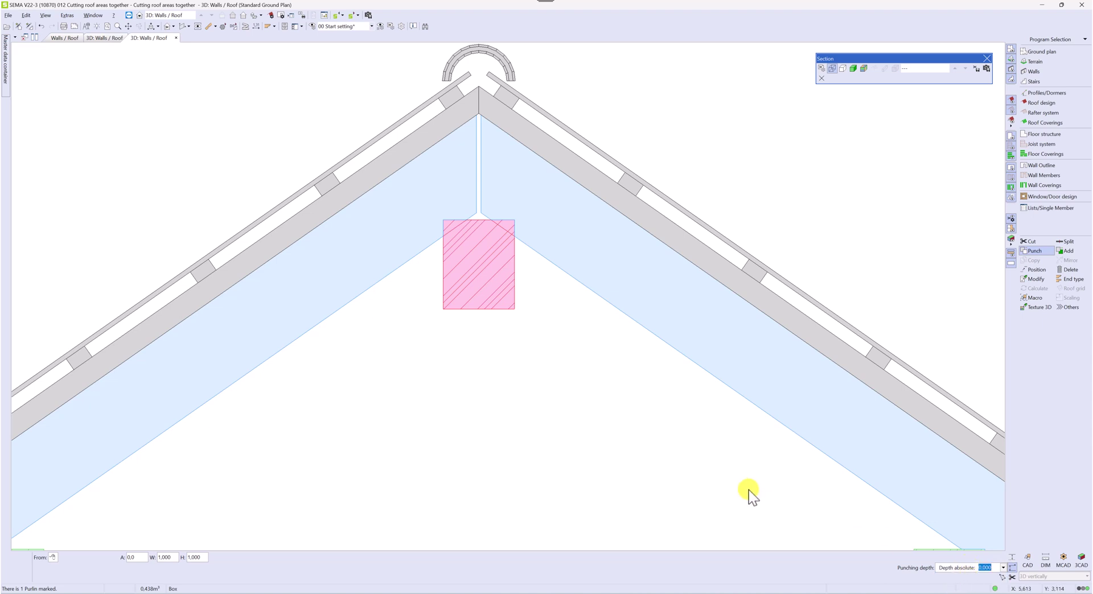
text(11,512)
- Punch two tilted boxes, about 0.14 and 0.19 wide, along the undersides of both rafters at the ridge purlin, and close the section
click(965, 526)
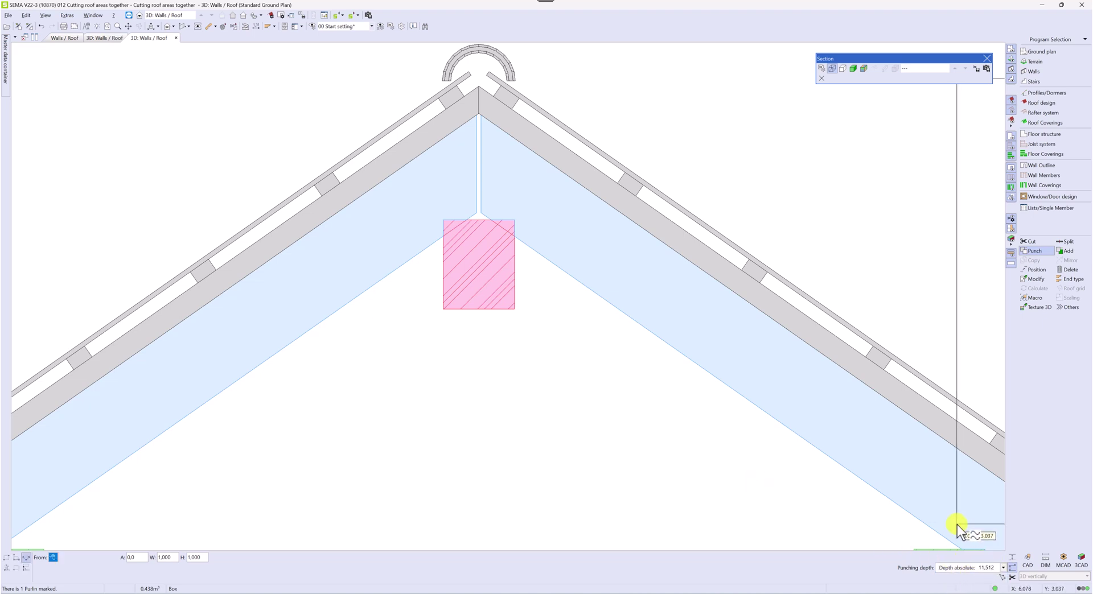
click(484, 213)
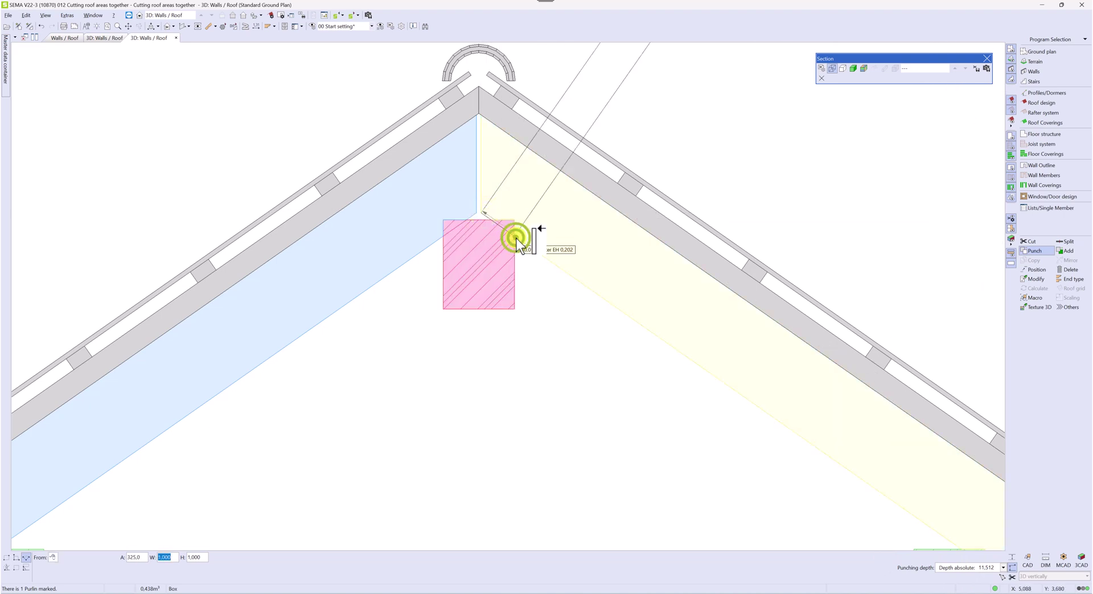
drag(517, 238, 531, 248)
click(536, 206)
click(476, 214)
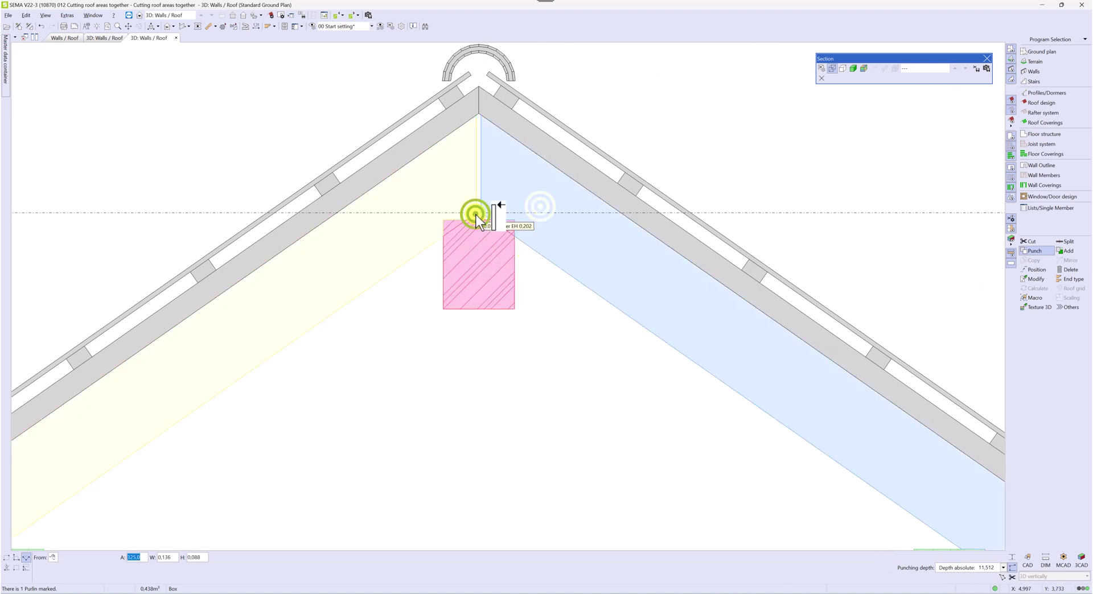
click(444, 239)
click(409, 260)
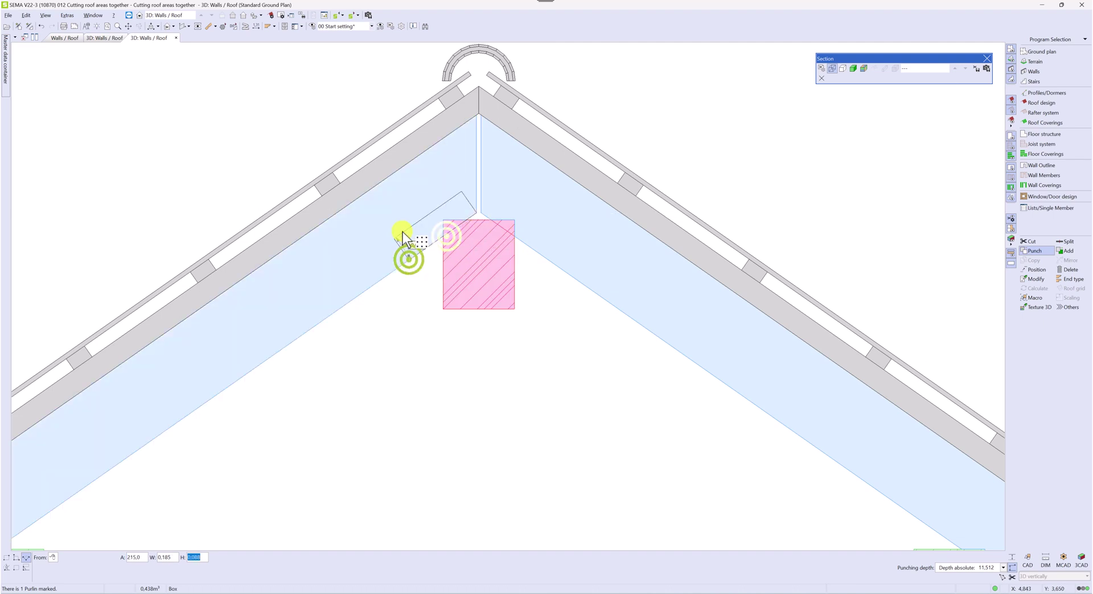
click(400, 218)
right_click(585, 329)
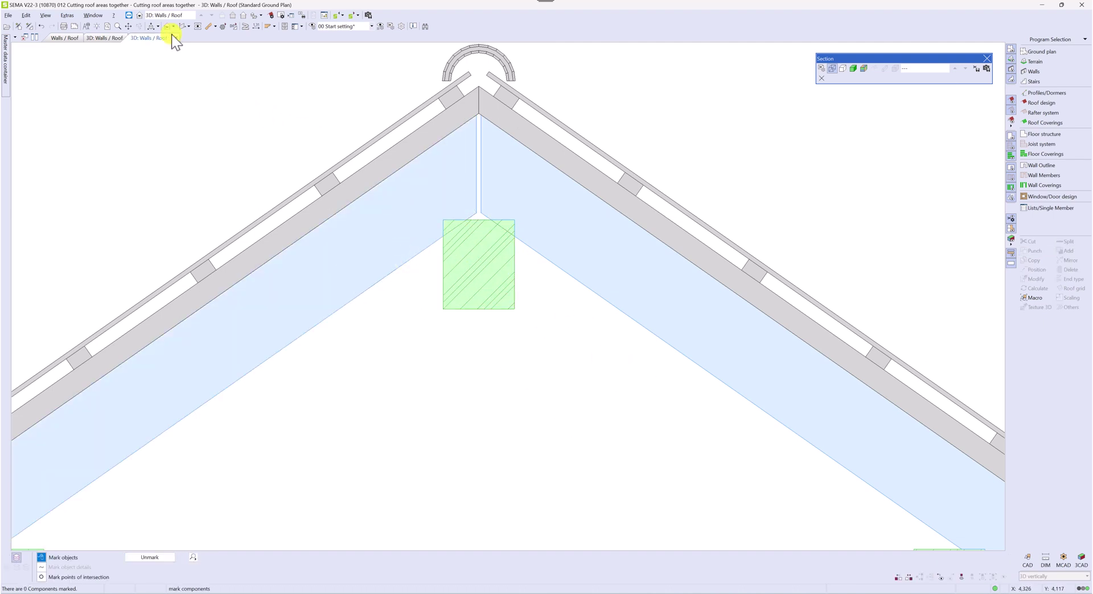
click(176, 38)
- Examine the punched upper edges of the ridge purlin between the rafters along the whole ridge in 3D
scroll(330, 219, down, 10)
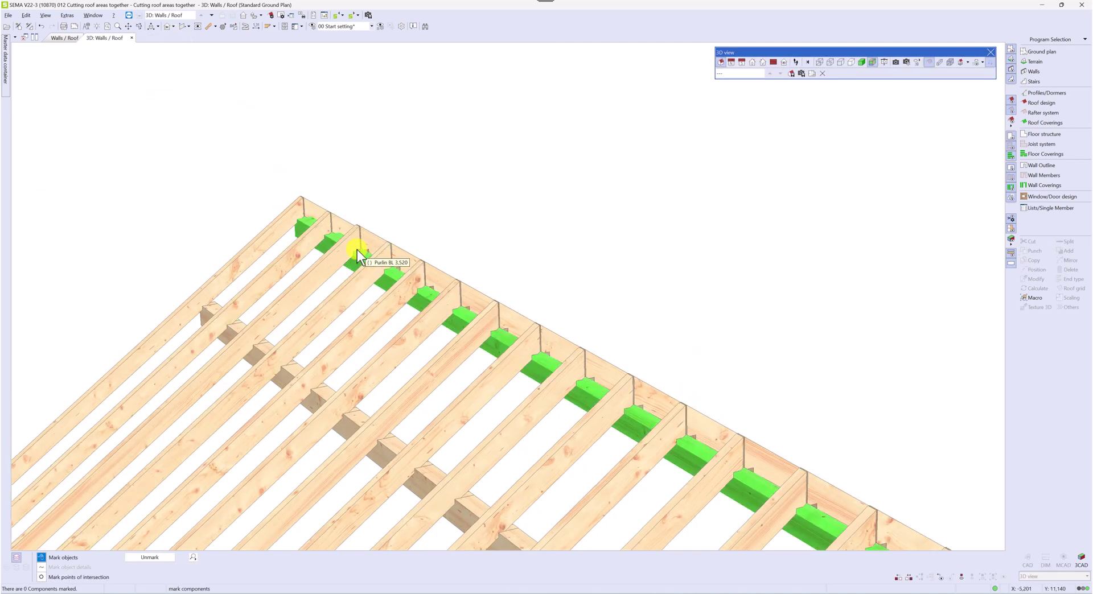
scroll(670, 227, up, 10)
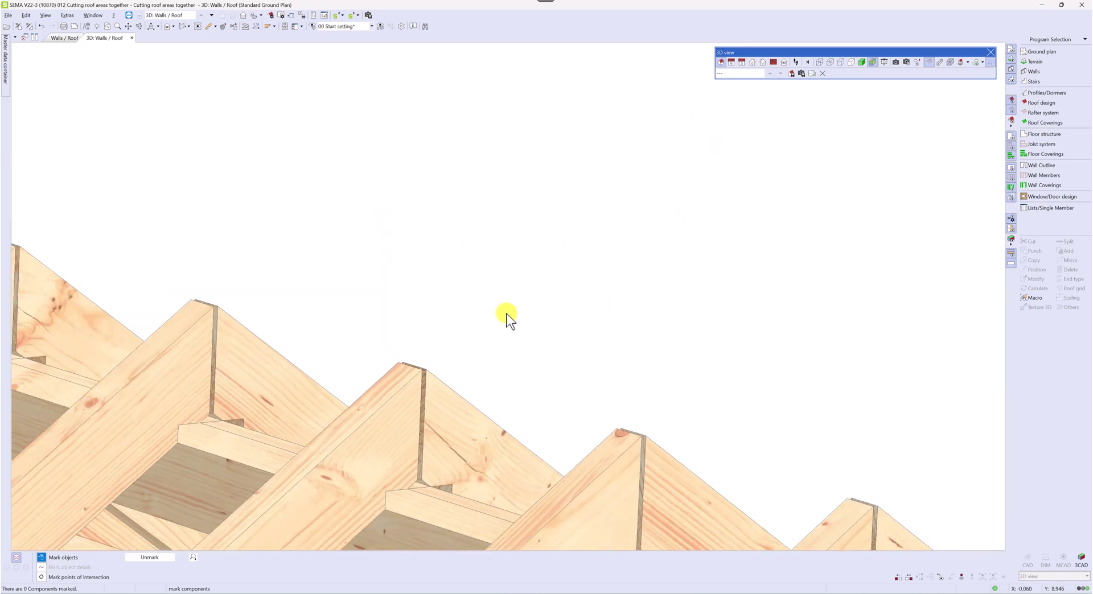
middle_drag(448, 388, 498, 373)
middle_drag(593, 452, 500, 391)
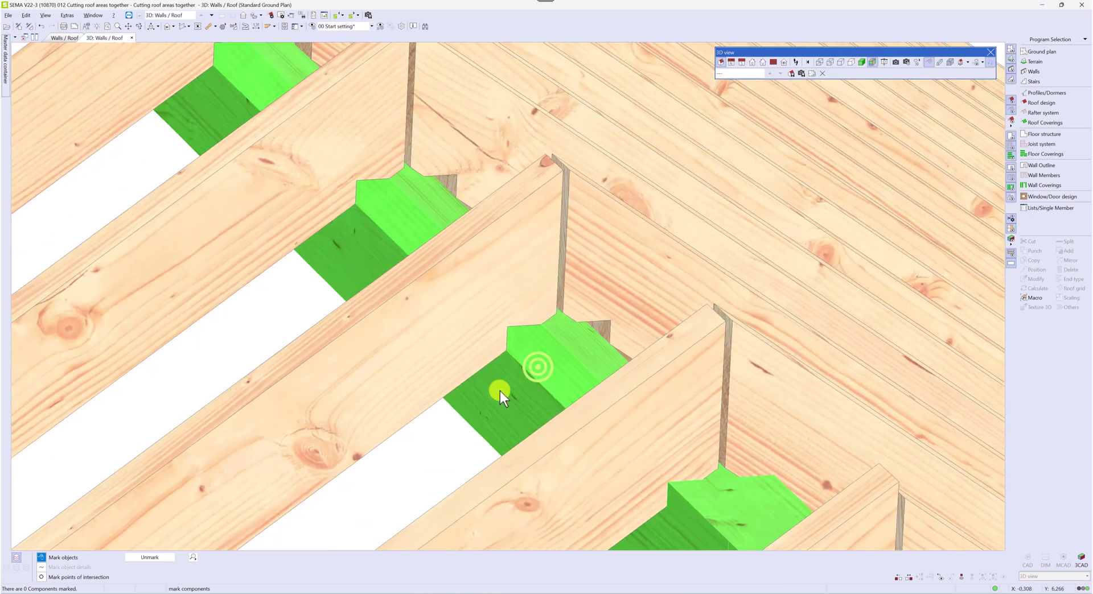
scroll(528, 253, up, 5)
scroll(528, 253, down, 5)
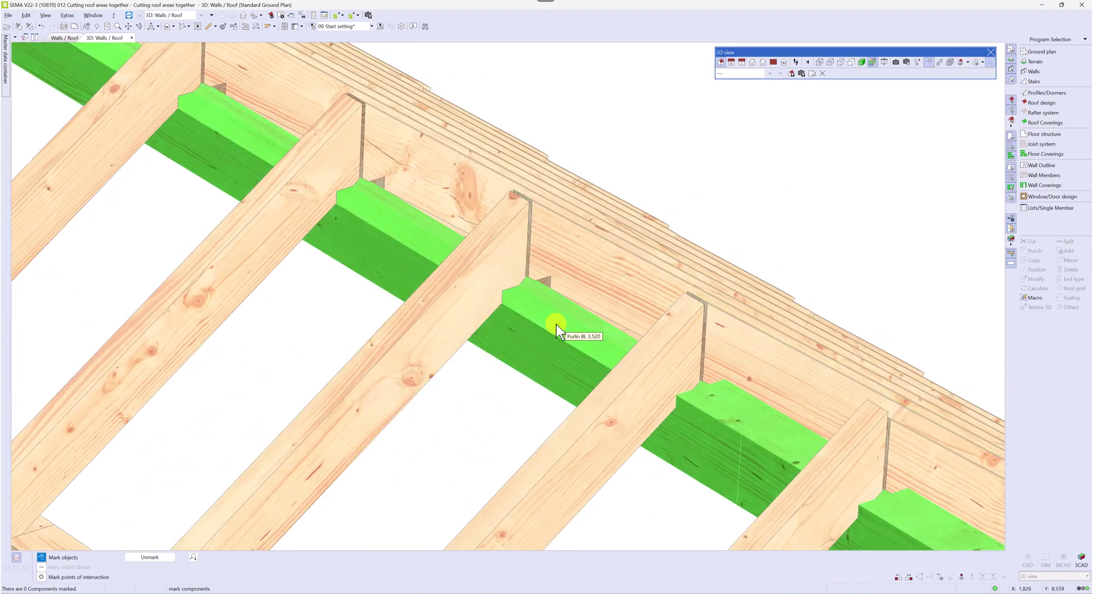
scroll(507, 290, down, 3)
scroll(490, 279, down, 2)
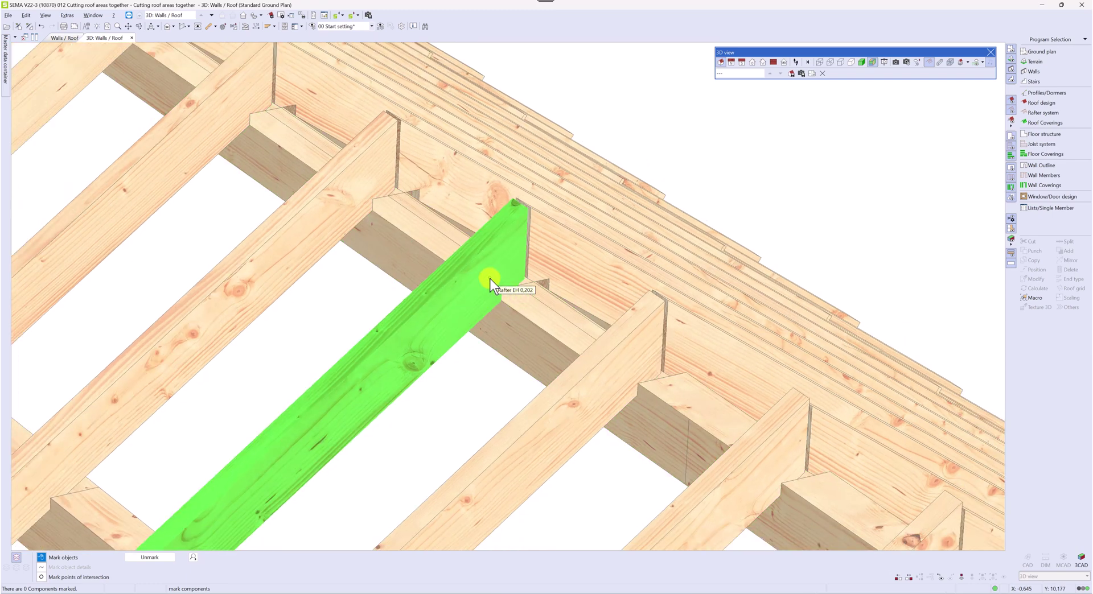
click(533, 306)
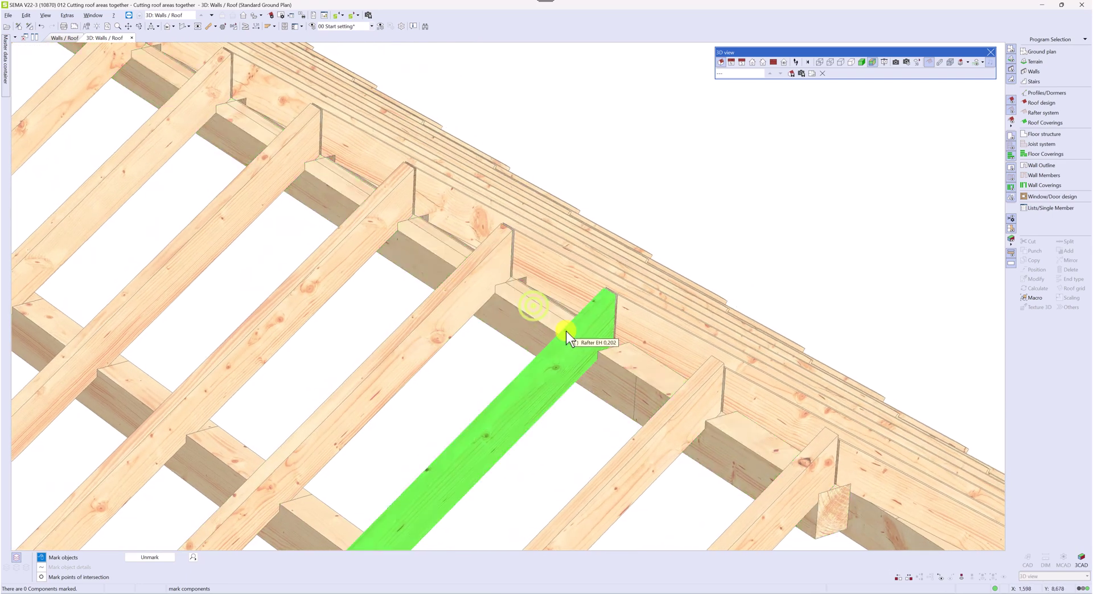
scroll(570, 362, up, 2)
middle_drag(572, 362, 633, 392)
scroll(679, 384, down, 3)
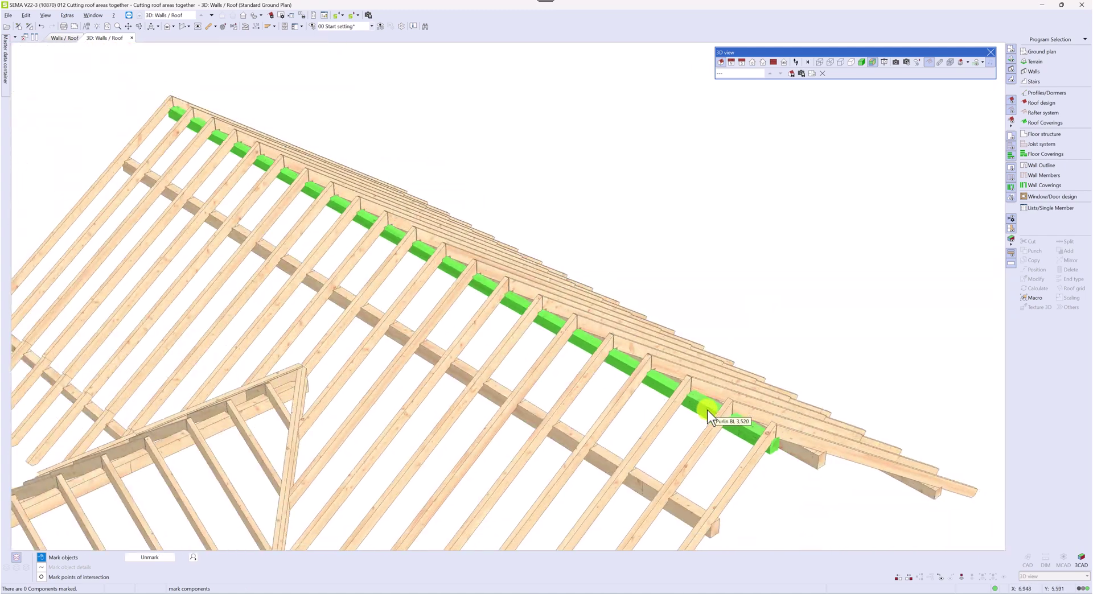
- Mark the main roof's rafters on both slopes, leaving out the two outermost pairs at each gable, and show only these rafters
middle_drag(657, 437, 644, 418)
scroll(676, 435, down, 1)
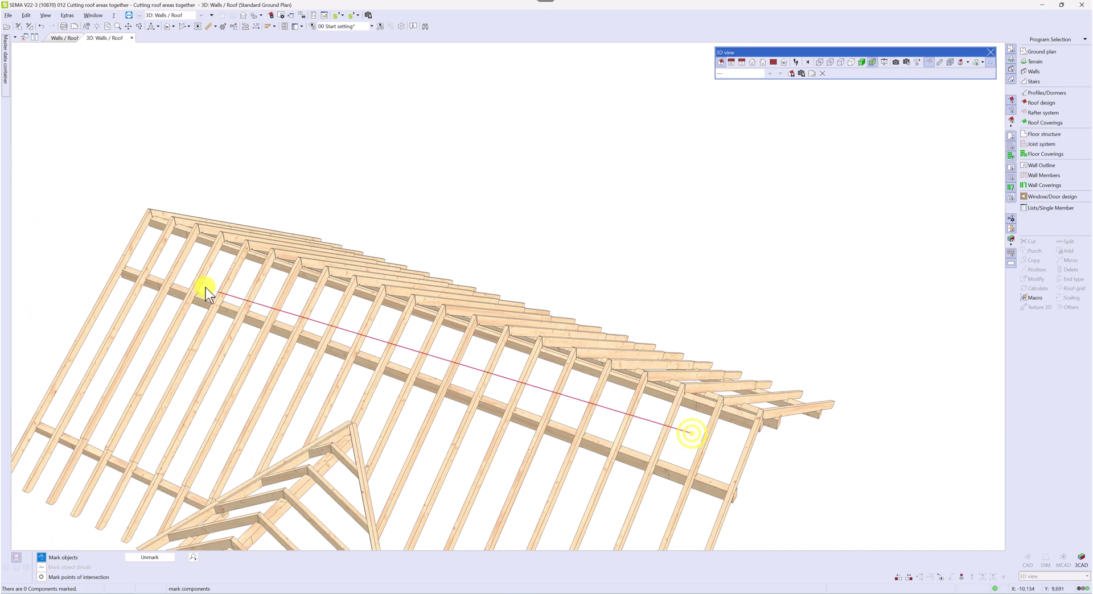
click(169, 251)
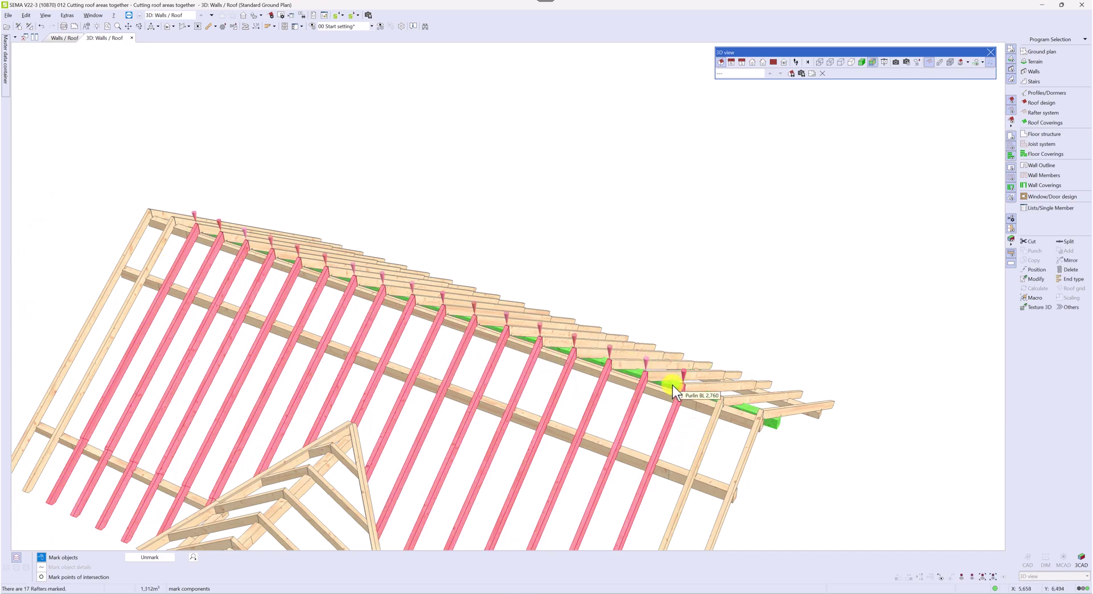
middle_drag(646, 378, 607, 486)
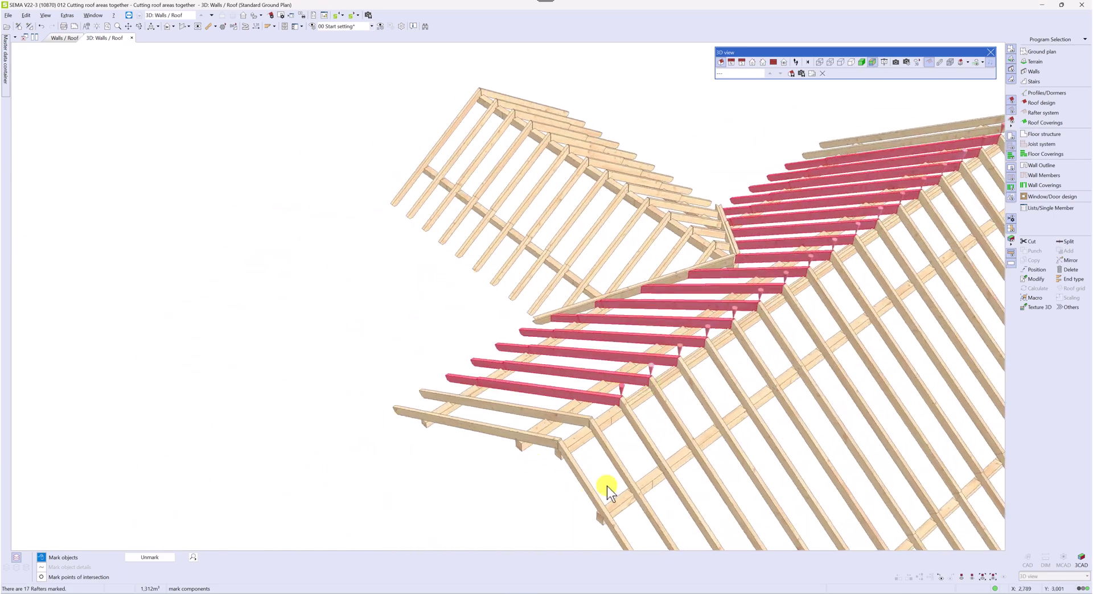
click(630, 441)
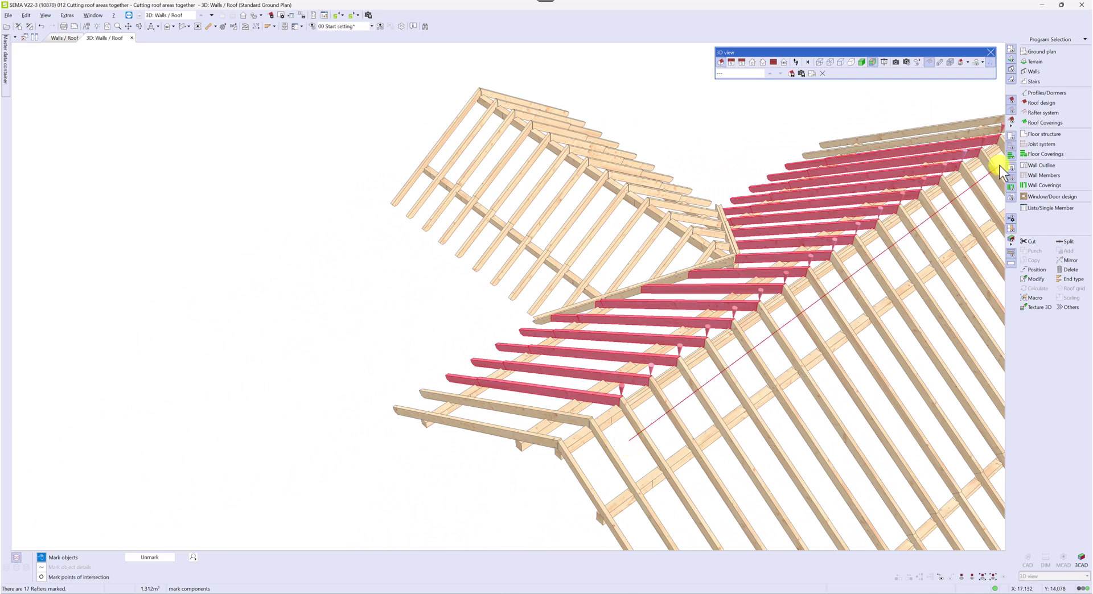
click(993, 163)
middle_drag(939, 172, 826, 193)
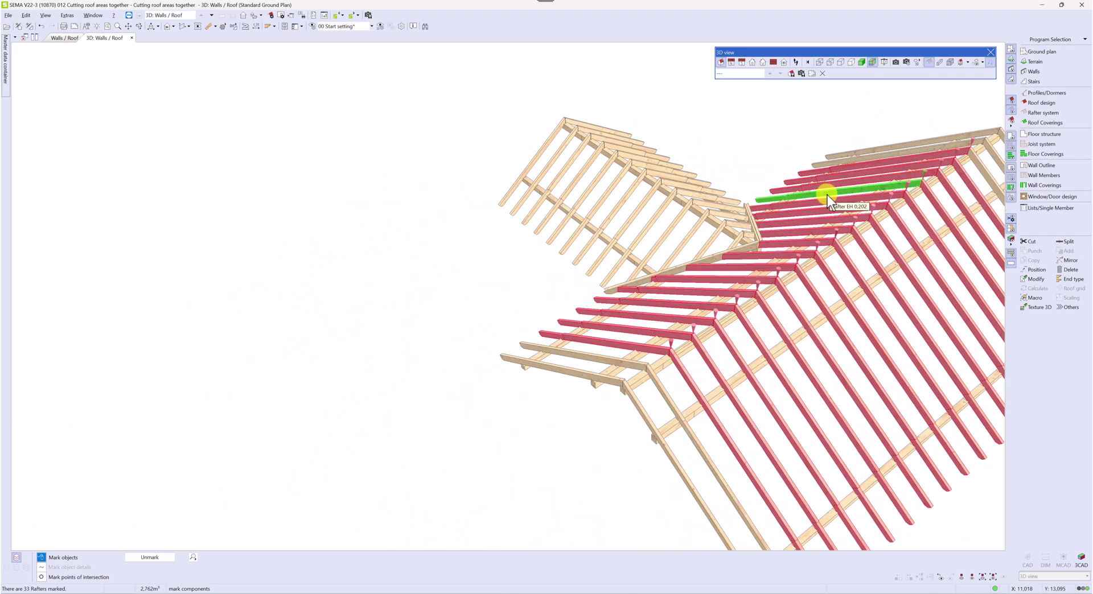
click(986, 170)
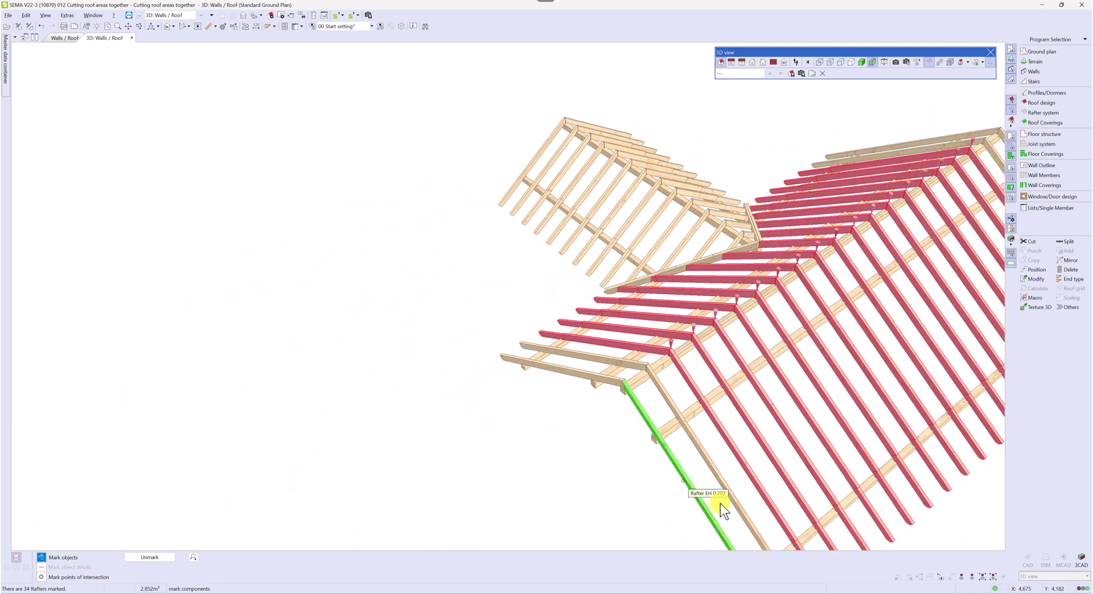
click(961, 578)
click(962, 578)
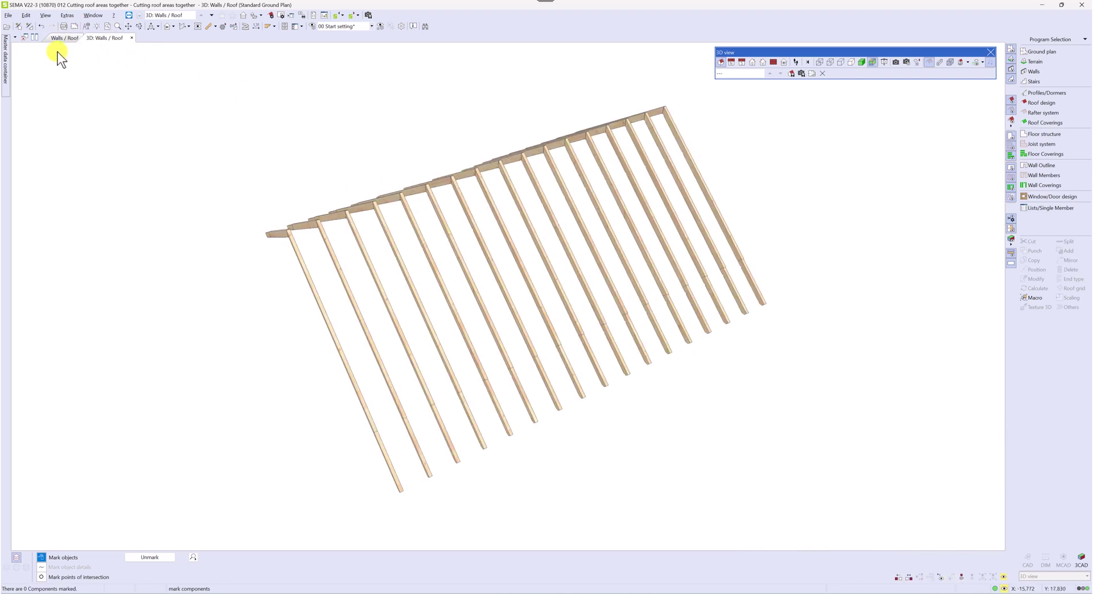
- Mark all isolated rafters in the ground plan view and switch to marking their points of intersection
click(59, 37)
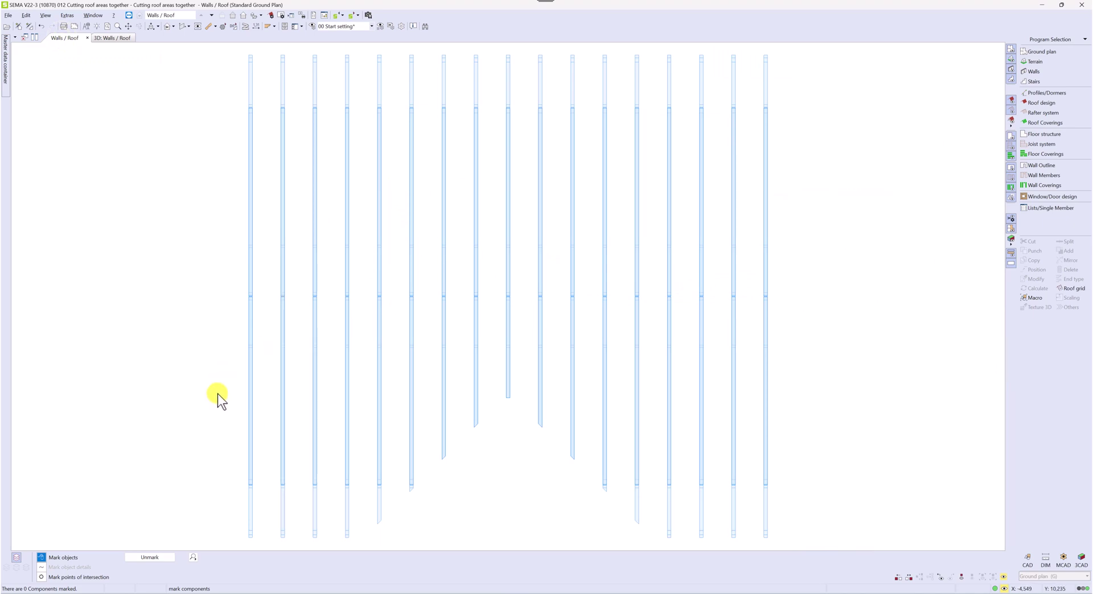
click(248, 378)
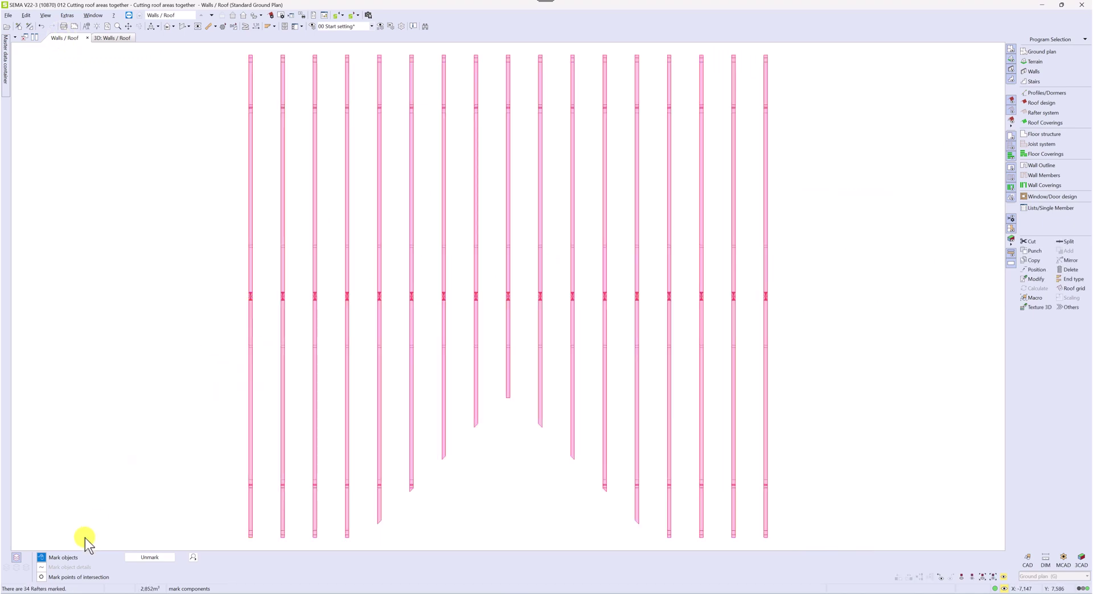
click(56, 576)
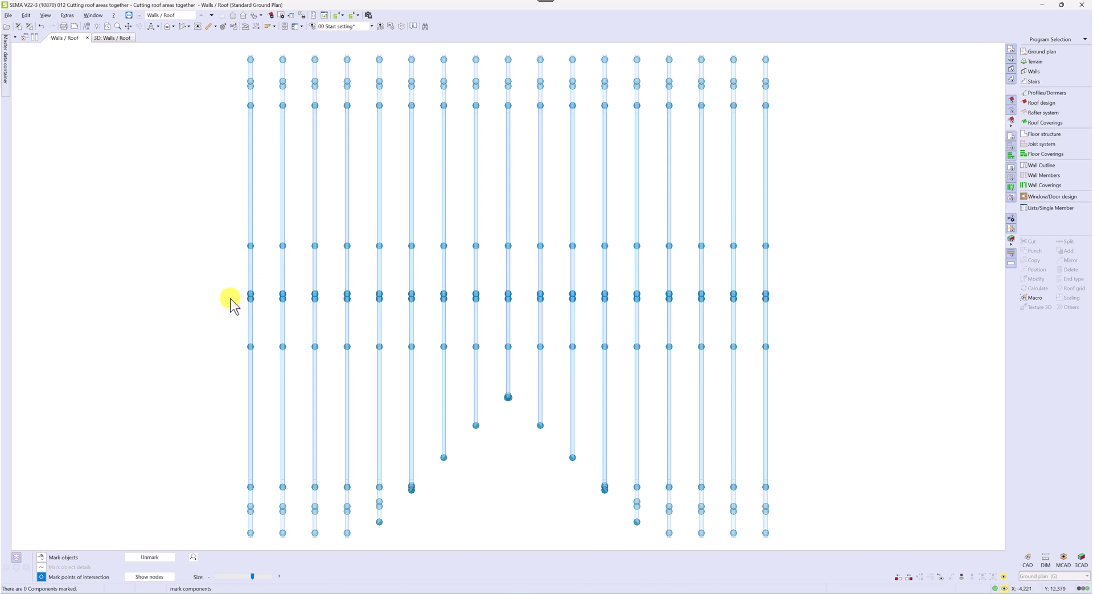
- Reduce the display size of the intersection points to separate the overlapping ones at the ridge, and inspect the first rafter's points
scroll(231, 299, up, 6)
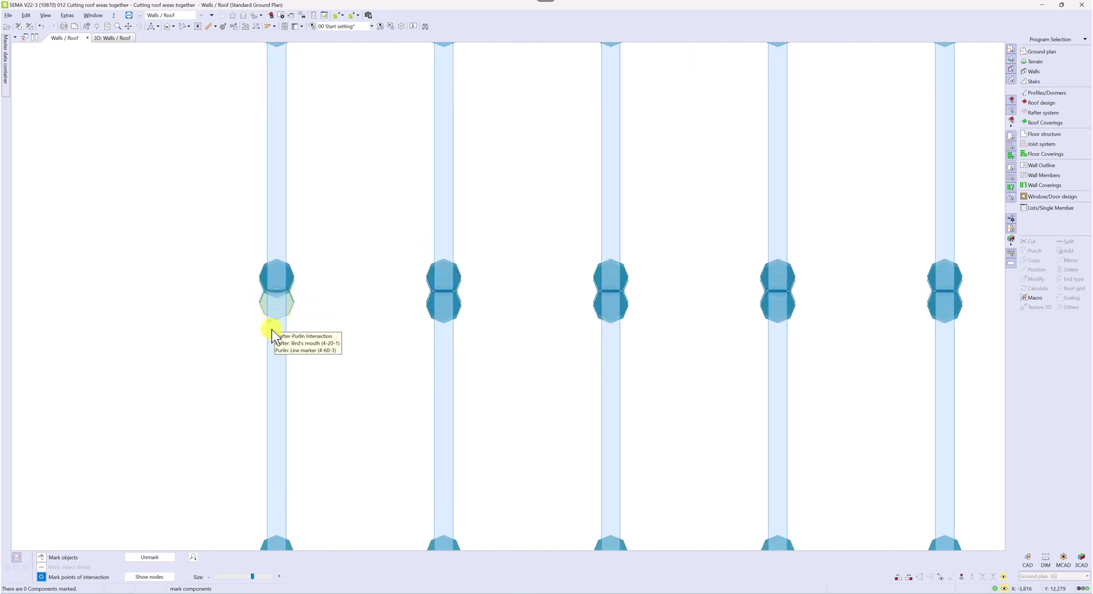
scroll(278, 326, up, 2)
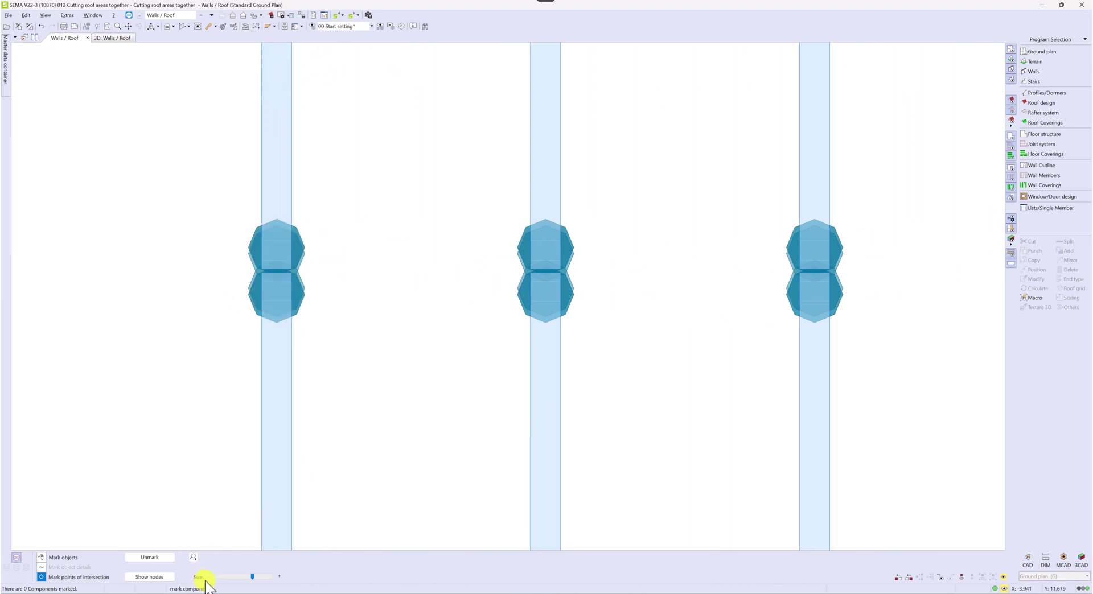
click(251, 577)
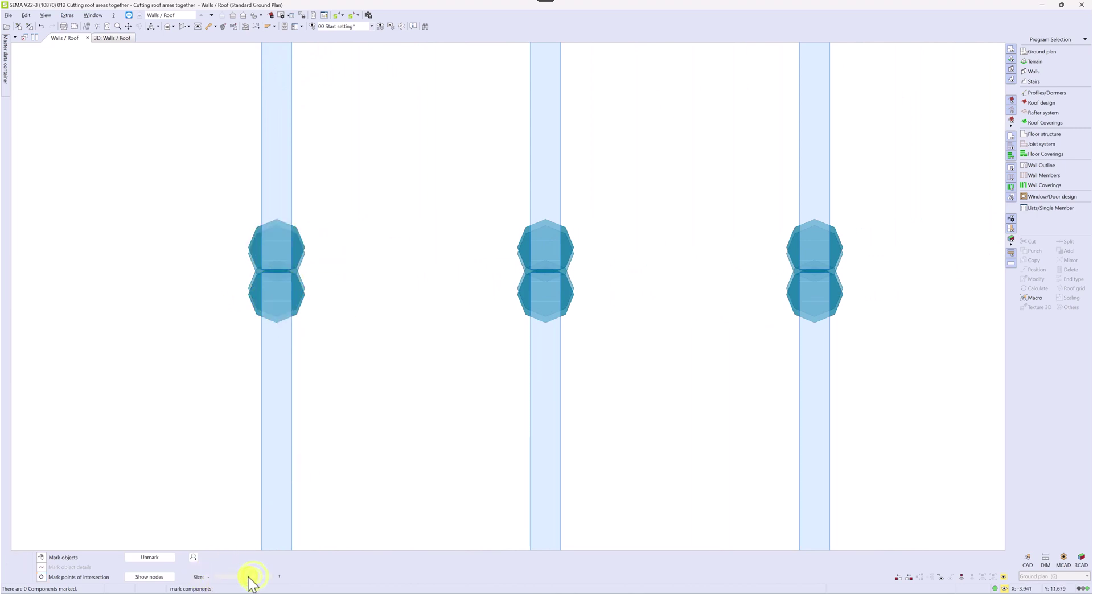
drag(249, 576, 234, 578)
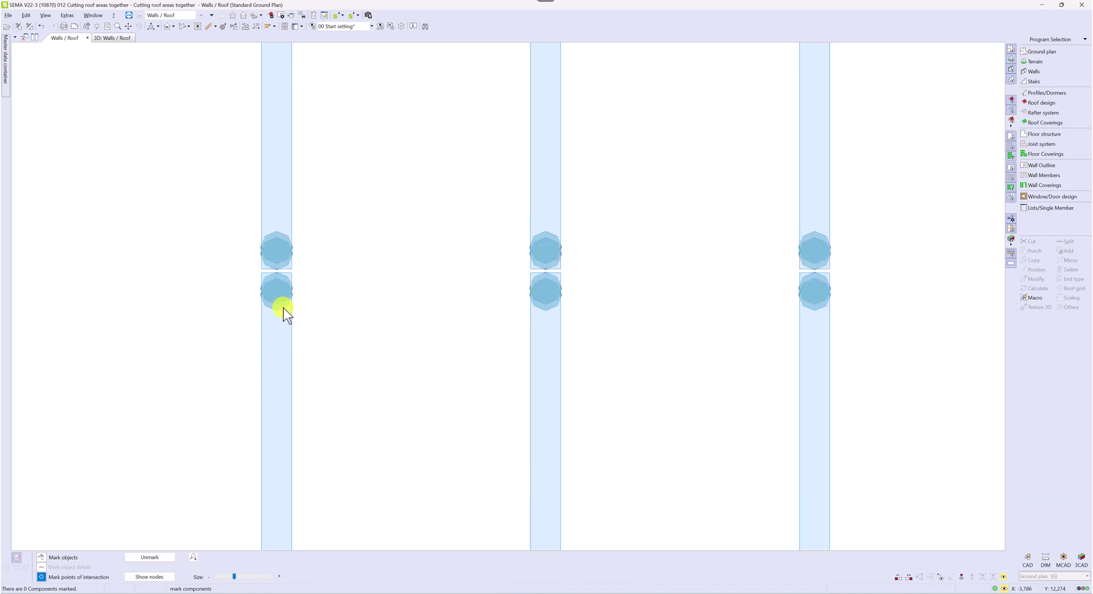
scroll(273, 317, up, 2)
scroll(261, 336, up, 3)
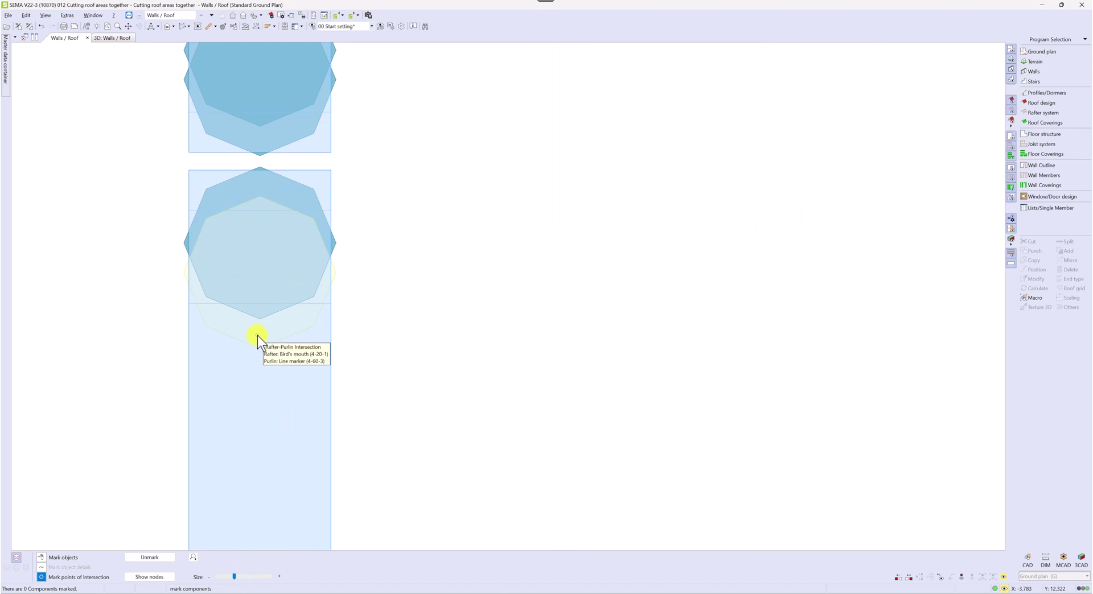
- Mark the outer rafter-purlin intersection points on the plan's lower roof slope at the ridge with one line across all rafters
click(257, 335)
scroll(58, 353, down, 5)
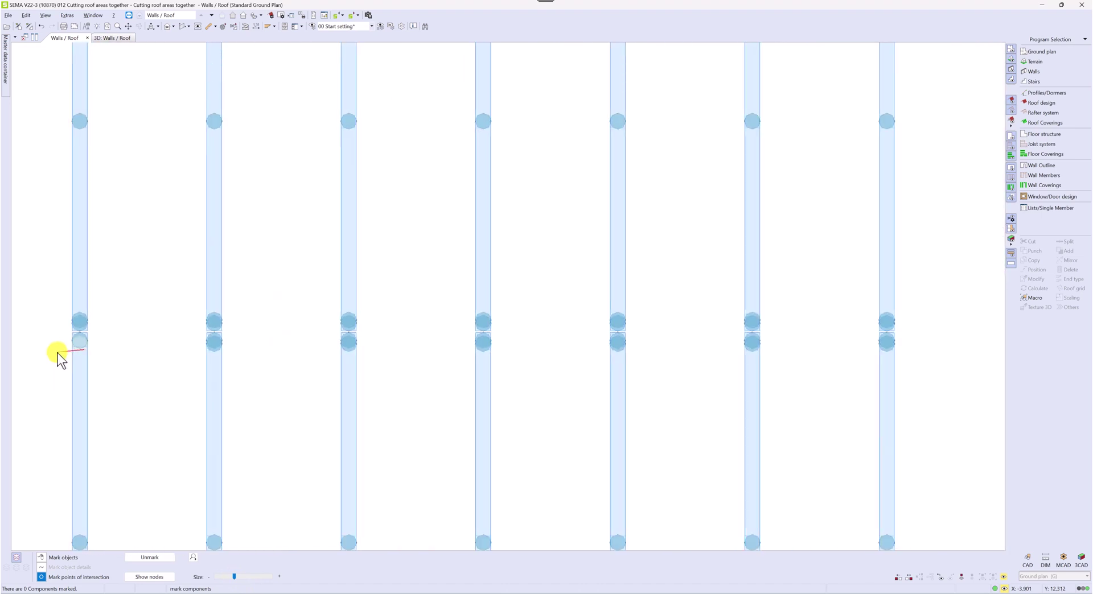
scroll(57, 353, down, 3)
click(751, 354)
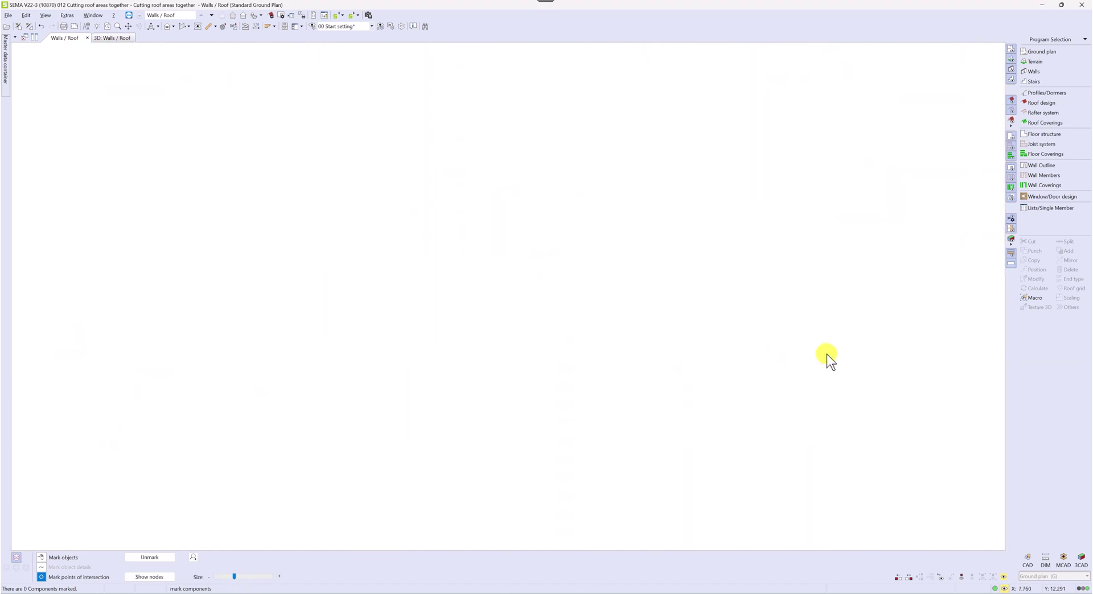
scroll(797, 342, up, 3)
click(700, 336)
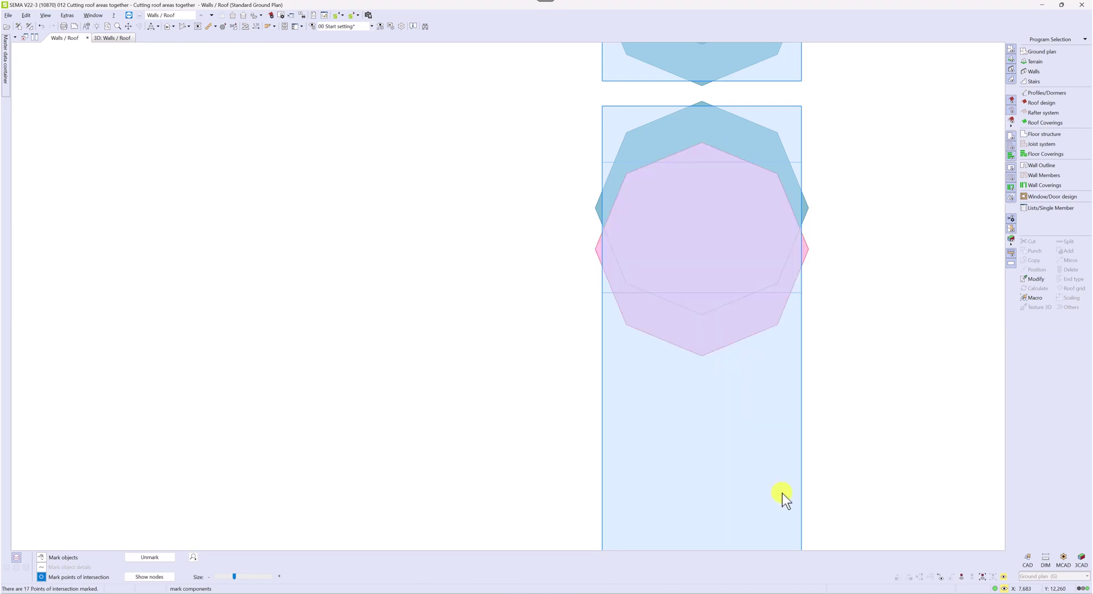
scroll(781, 488, down, 3)
scroll(763, 248, up, 4)
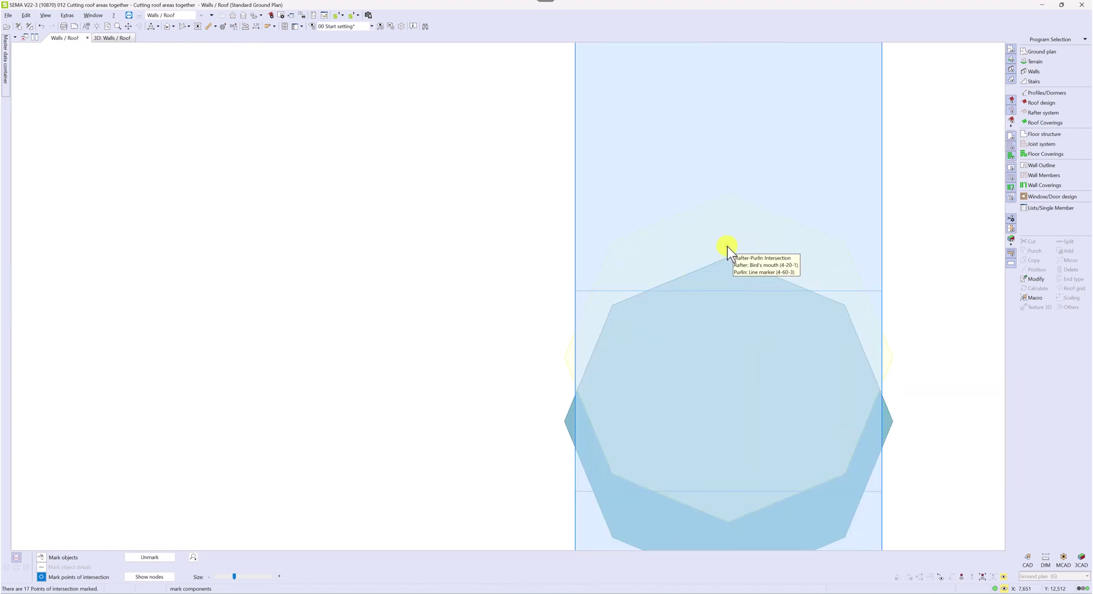
click(730, 224)
scroll(898, 219, down, 4)
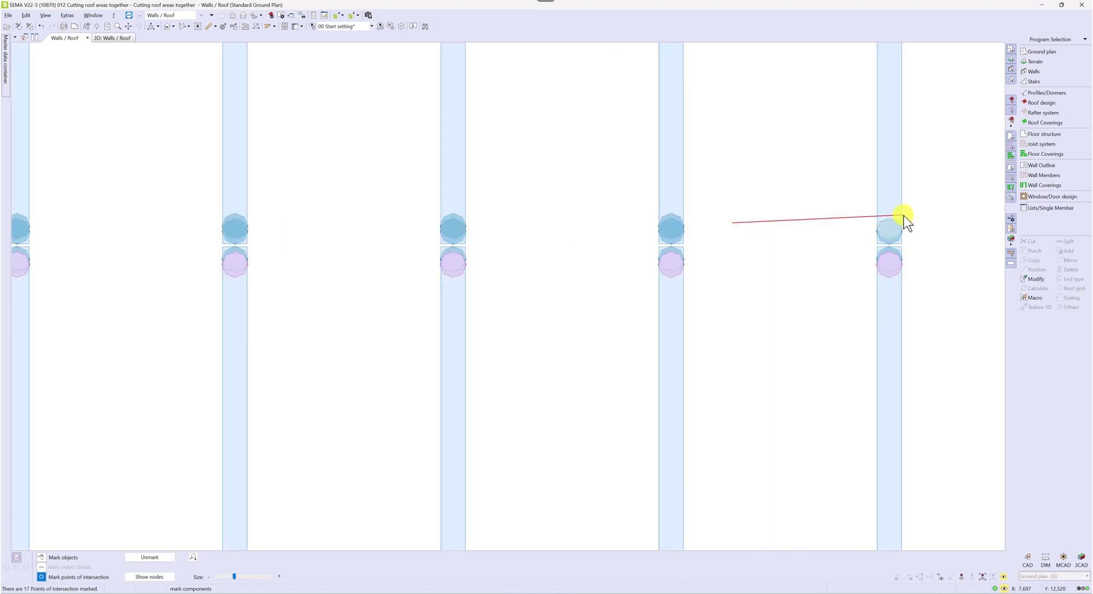
scroll(905, 222, down, 4)
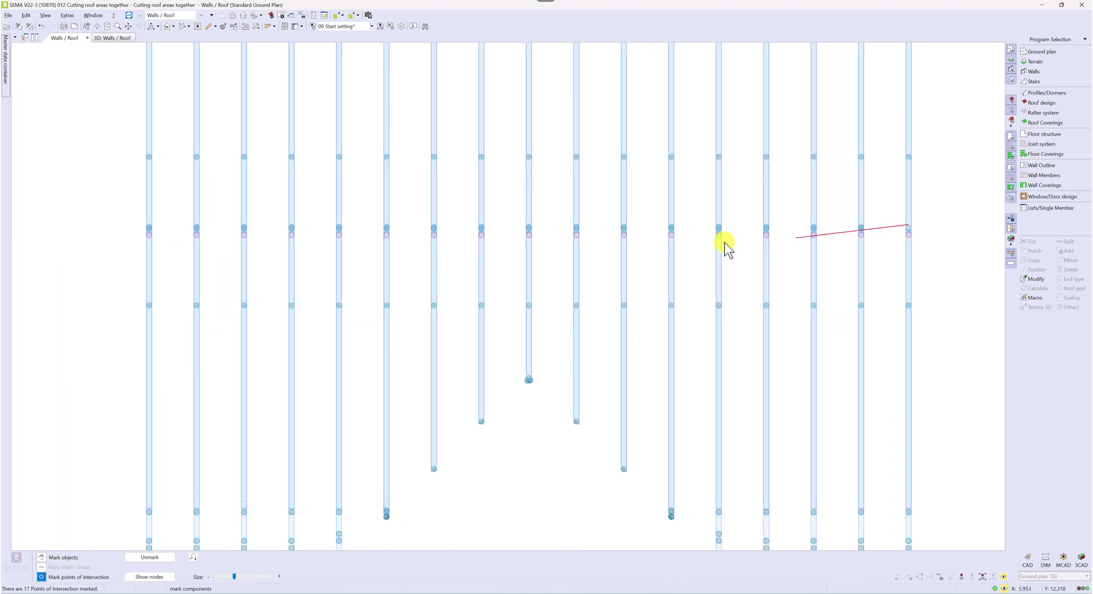
scroll(153, 235, up, 8)
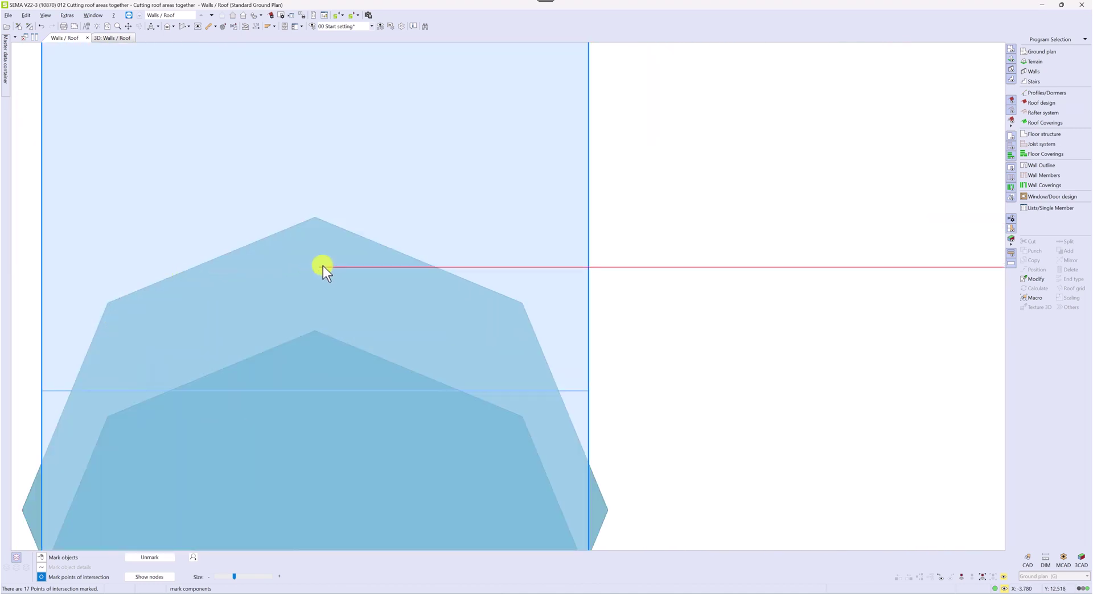
right_click(309, 265)
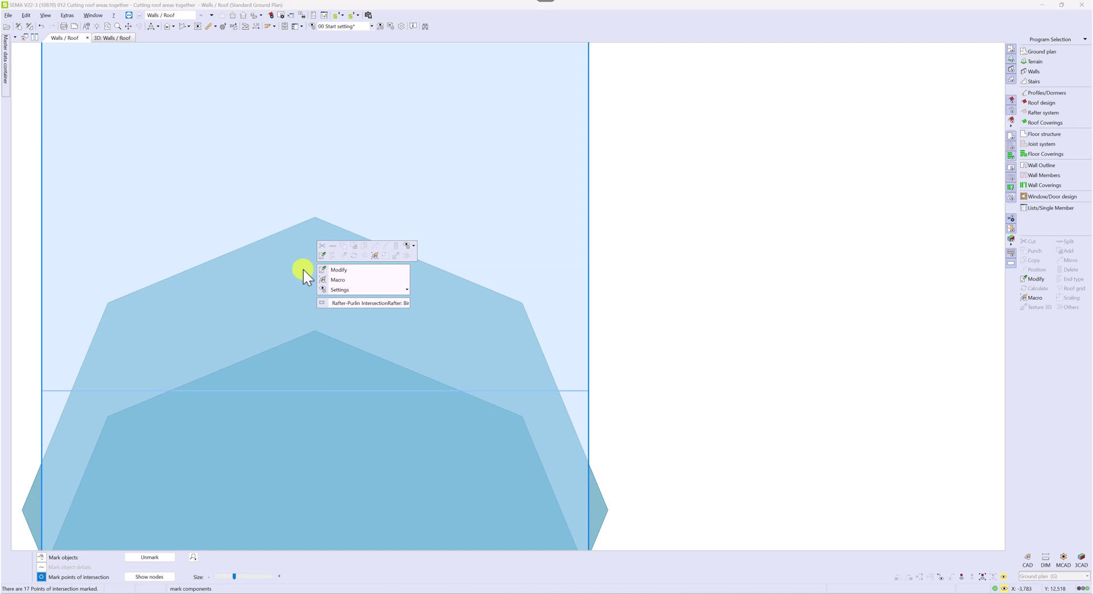
- Mark the outer rafter-purlin intersection point at the ridge on the first rafter of the plan's upper slope
click(275, 270)
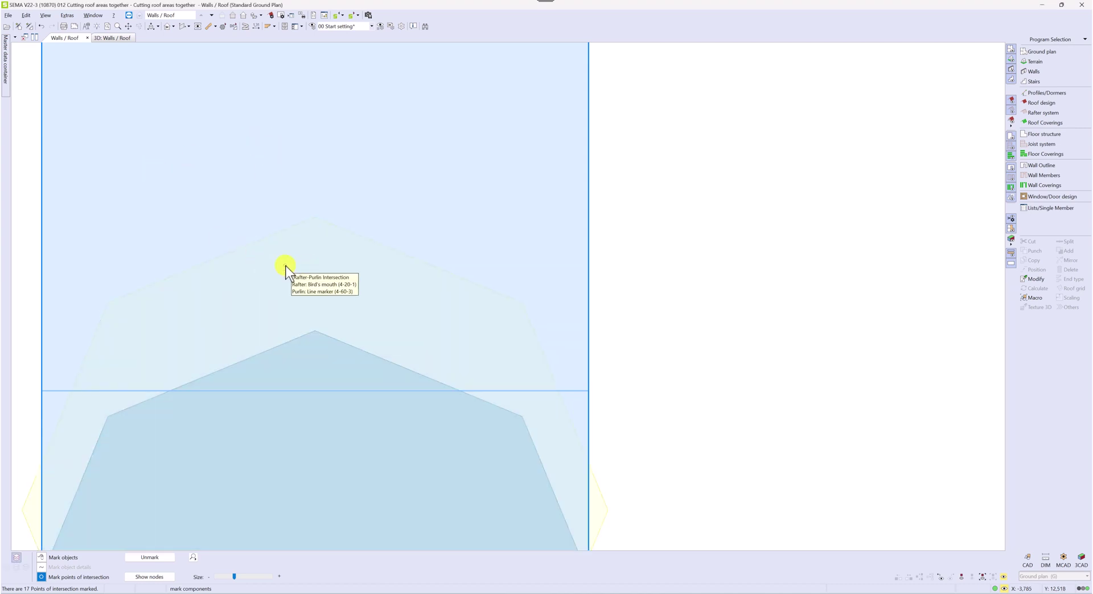
scroll(164, 228, down, 8)
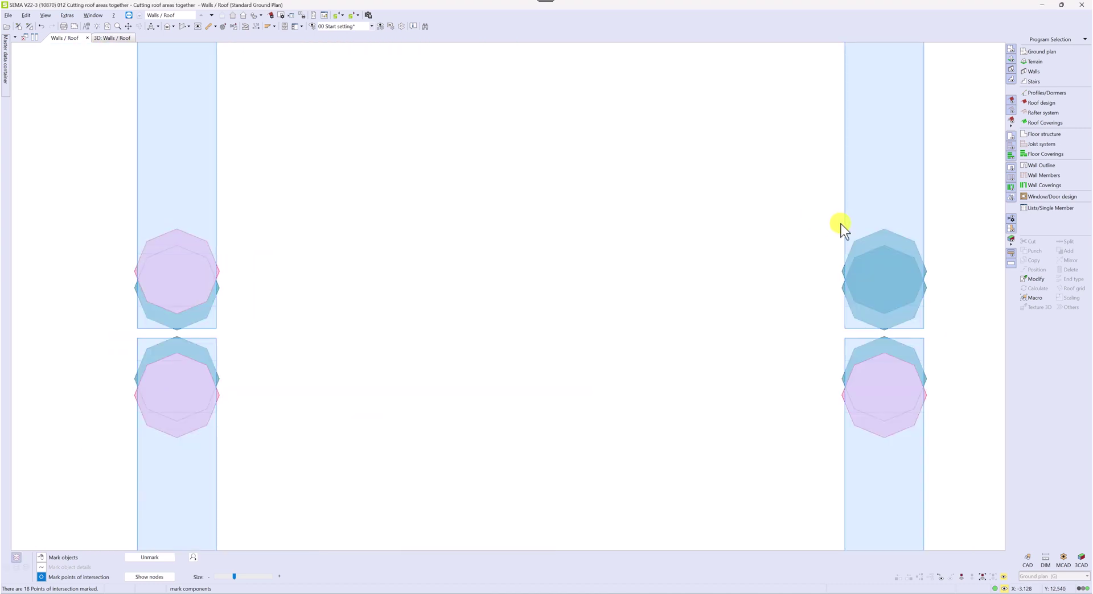
click(883, 240)
scroll(307, 307, down, 5)
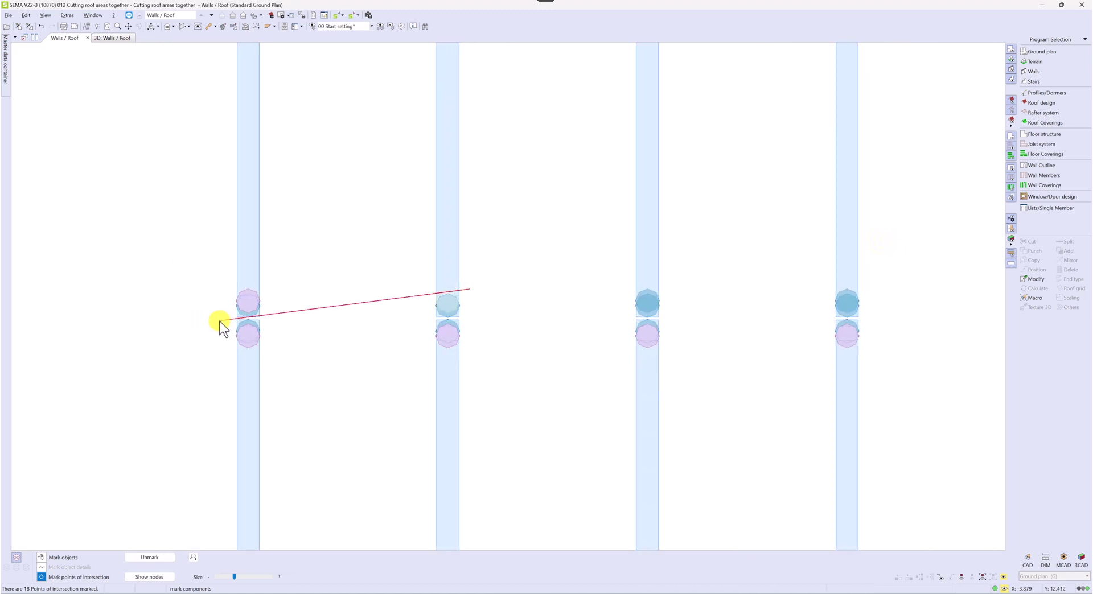
scroll(217, 322, down, 6)
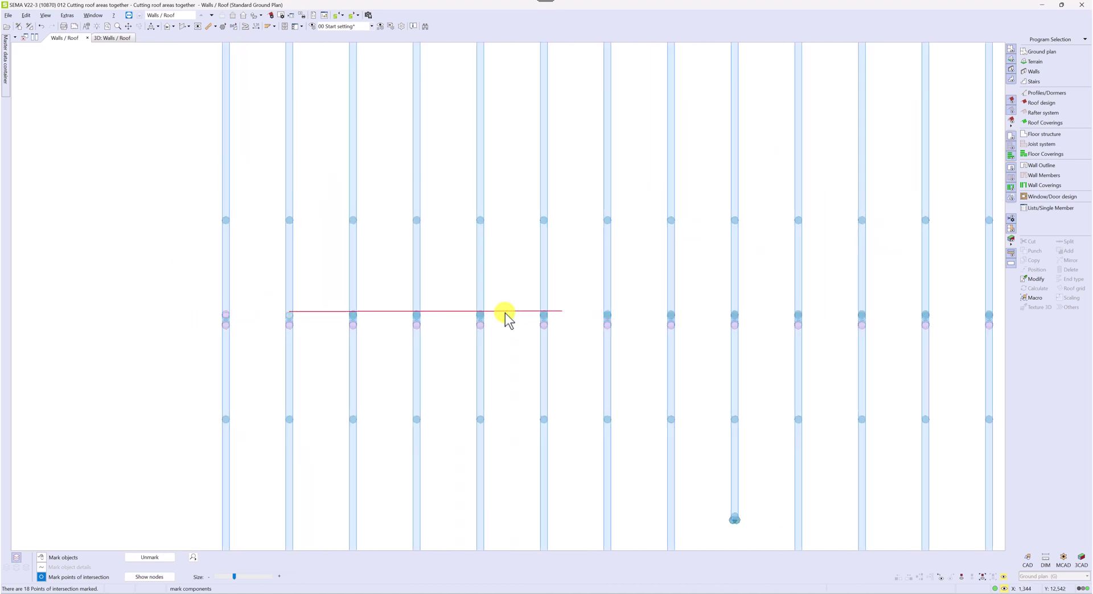
scroll(385, 315, down, 3)
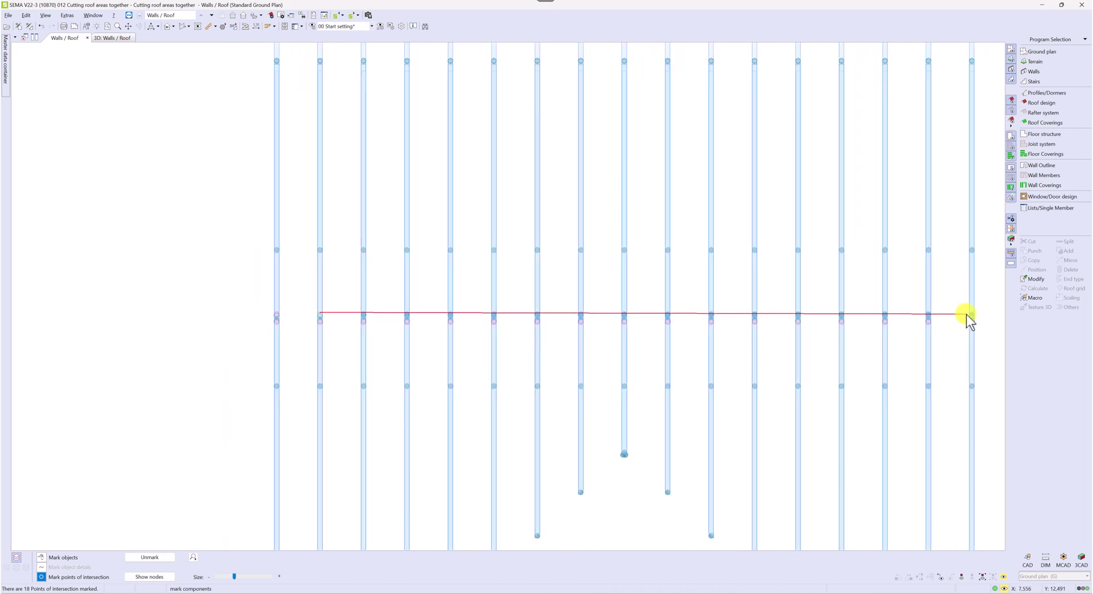
scroll(968, 314, up, 10)
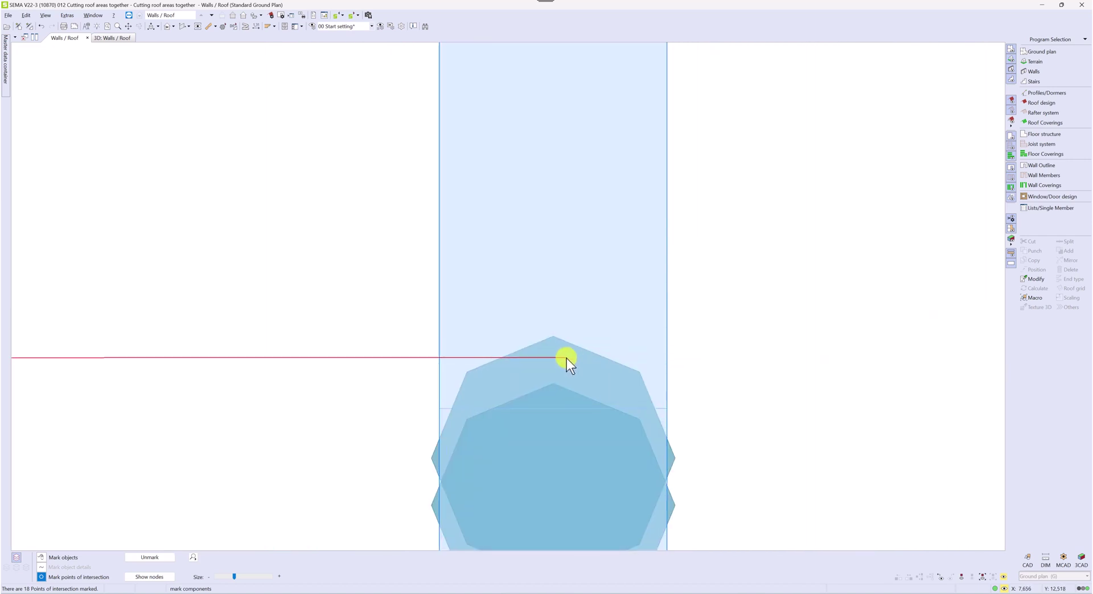
right_click(566, 358)
- Mark the outer ridge intersection points of the upper slope's last three rafters one by one, starting at the far gable end
click(548, 357)
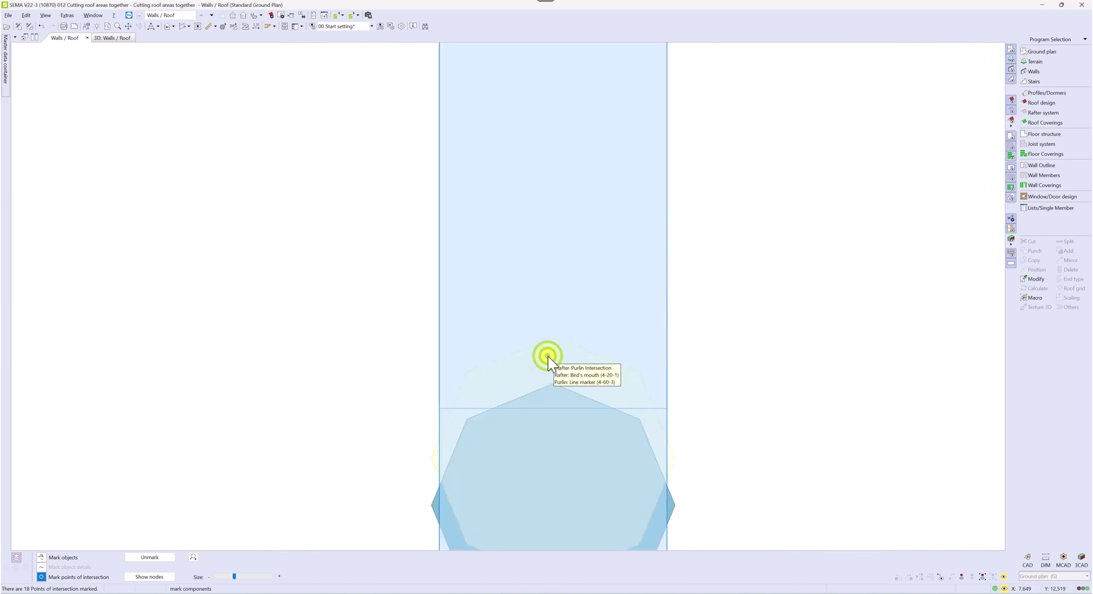
scroll(806, 309, down, 5)
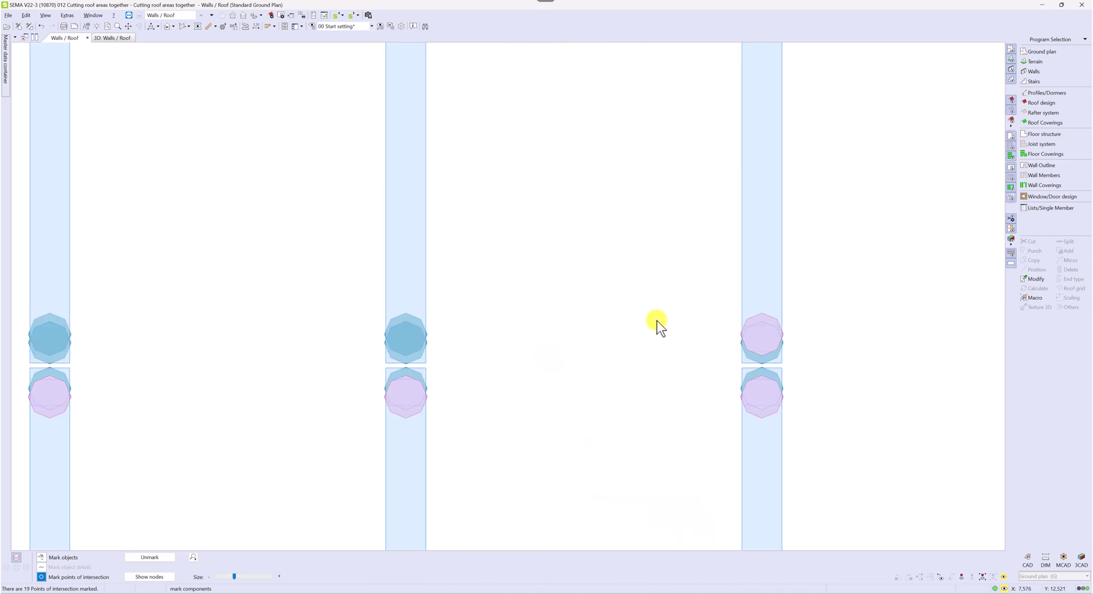
click(411, 316)
scroll(639, 316, down, 5)
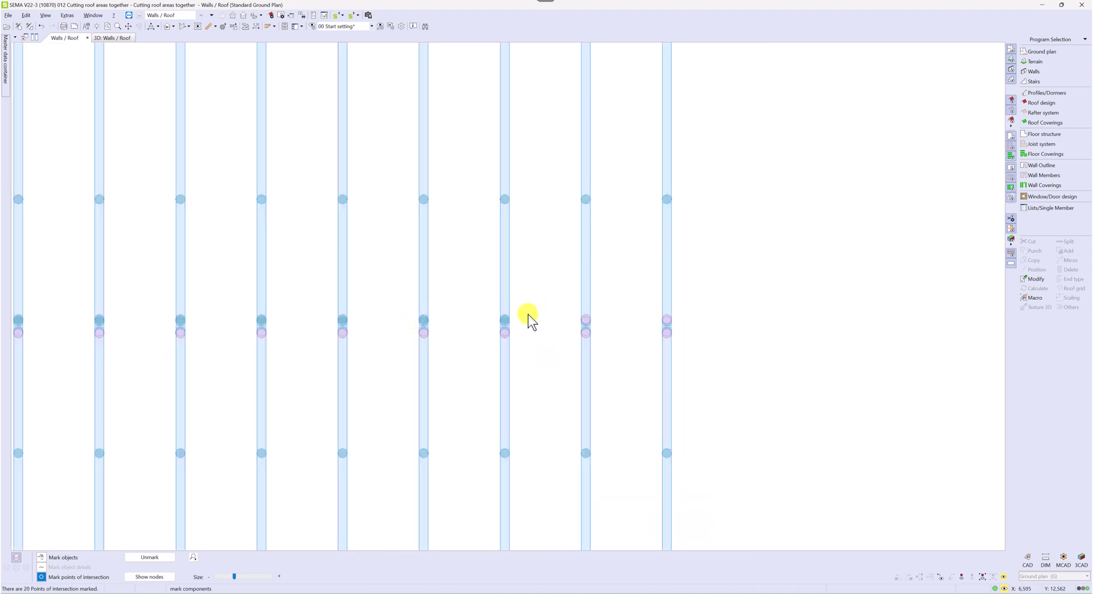
scroll(527, 314, up, 8)
click(575, 302)
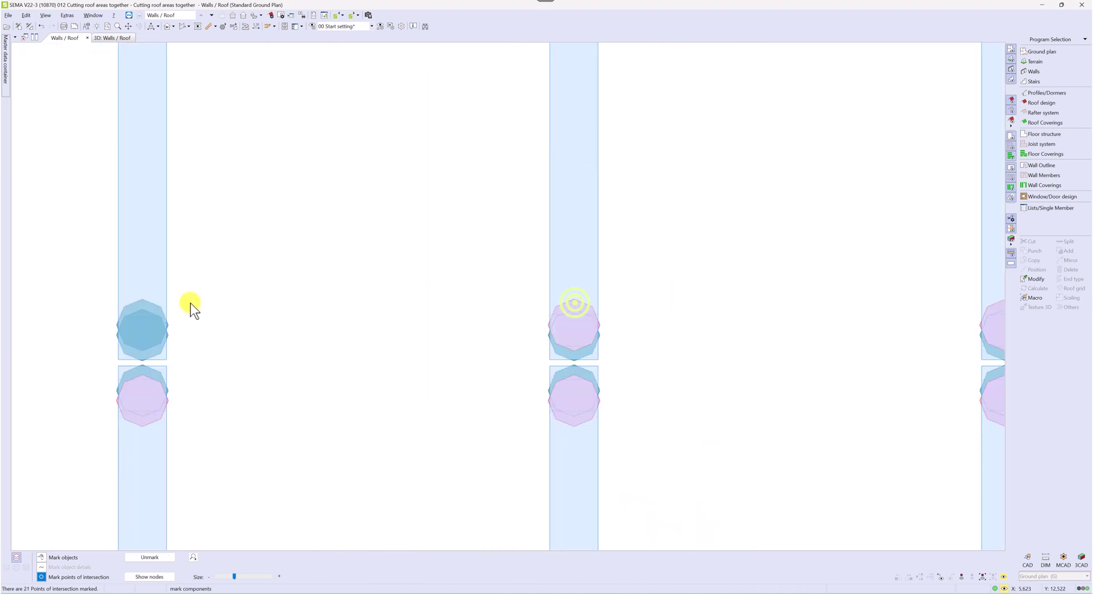
- Mark the outer ridge intersection points of the next three upper-slope rafters with one short line across them
scroll(137, 307, up, 5)
click(142, 307)
scroll(144, 307, down, 8)
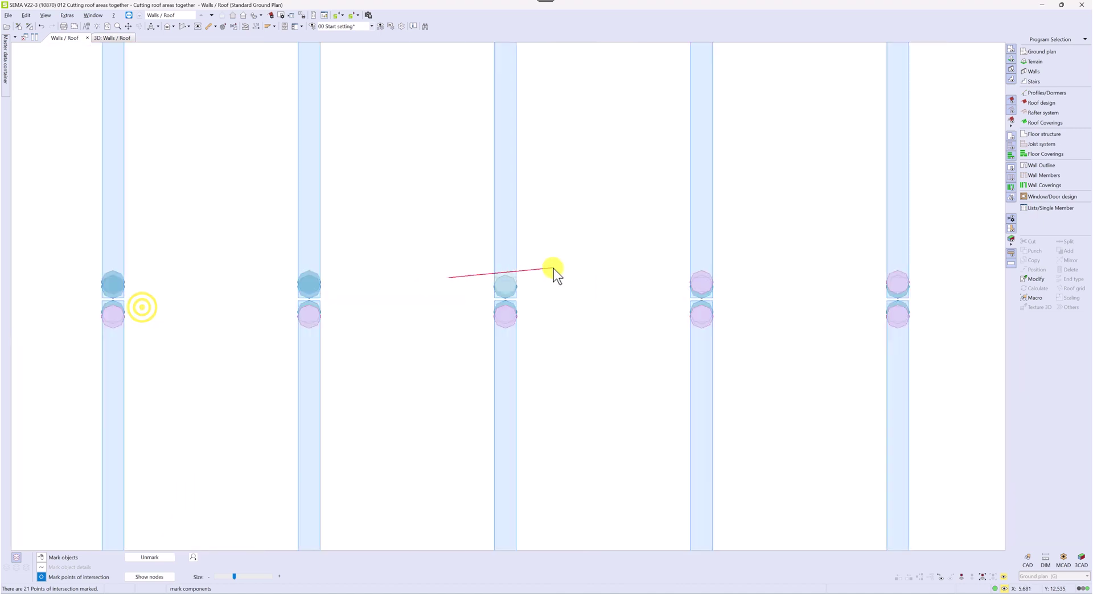
scroll(549, 270, down, 2)
scroll(165, 278, up, 3)
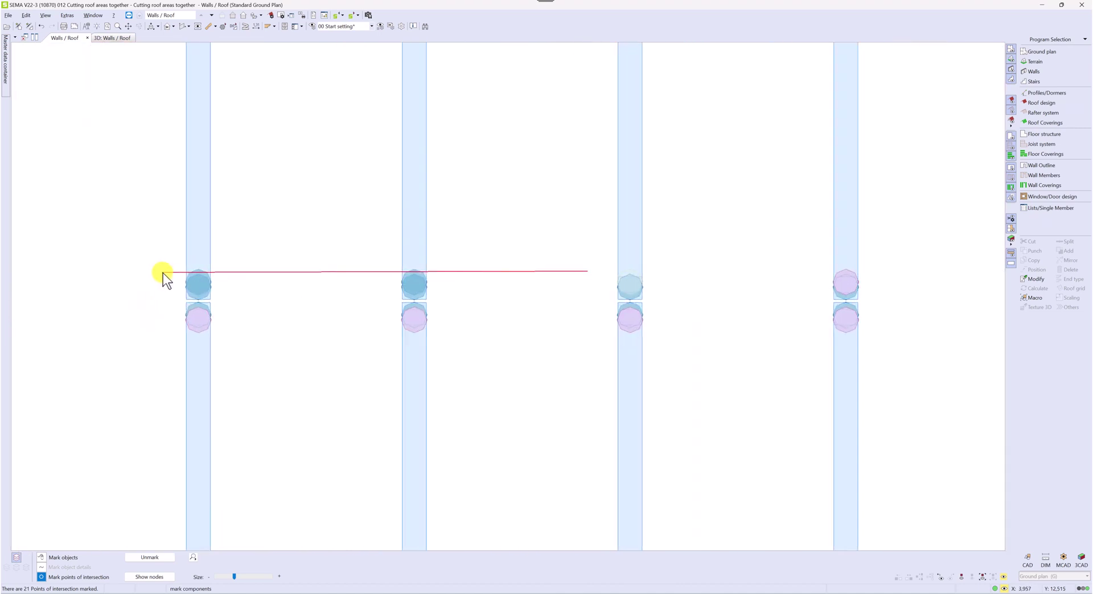
scroll(194, 276, up, 4)
click(200, 271)
scroll(674, 315, down, 1)
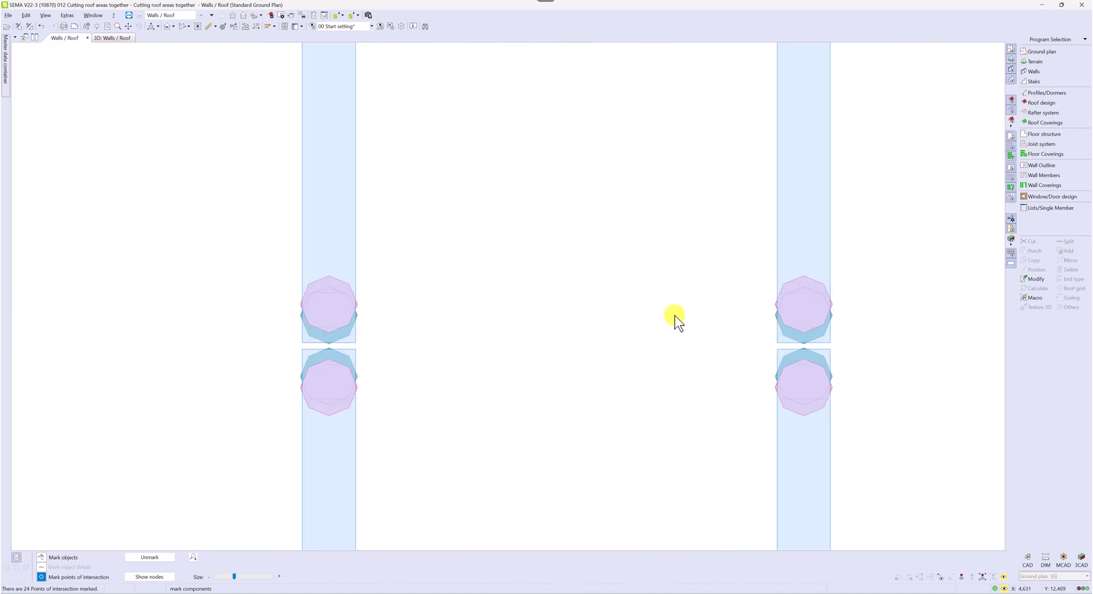
- Mark the outer ridge intersection points of the following five upper-slope rafters individually, continuing towards the first rafter
scroll(674, 315, down, 4)
scroll(537, 299, down, 2)
scroll(595, 330, up, 6)
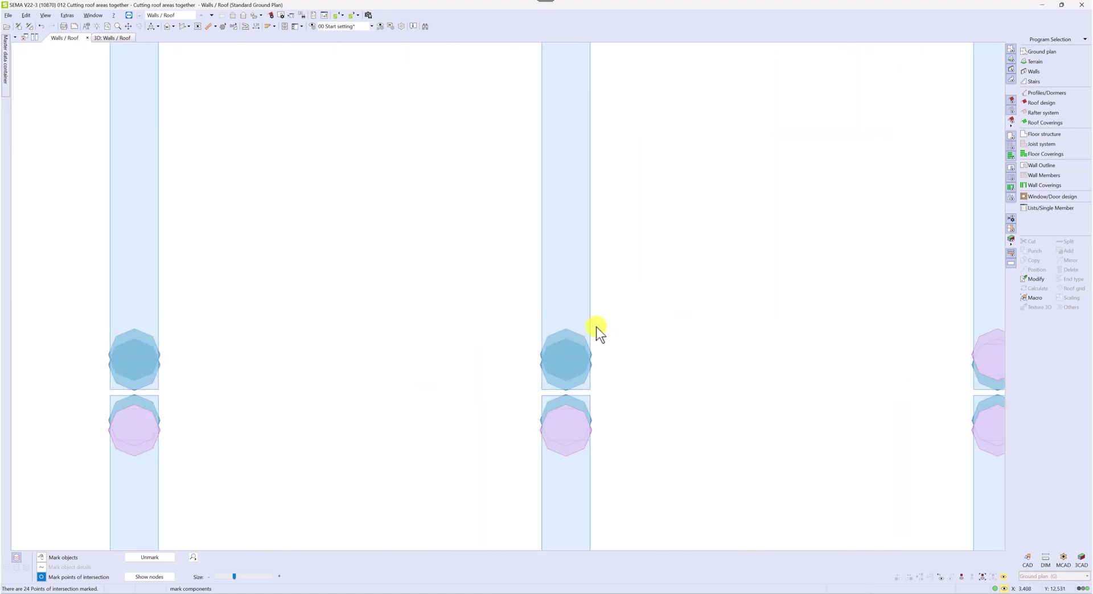
click(564, 332)
click(138, 330)
scroll(508, 314, down, 1)
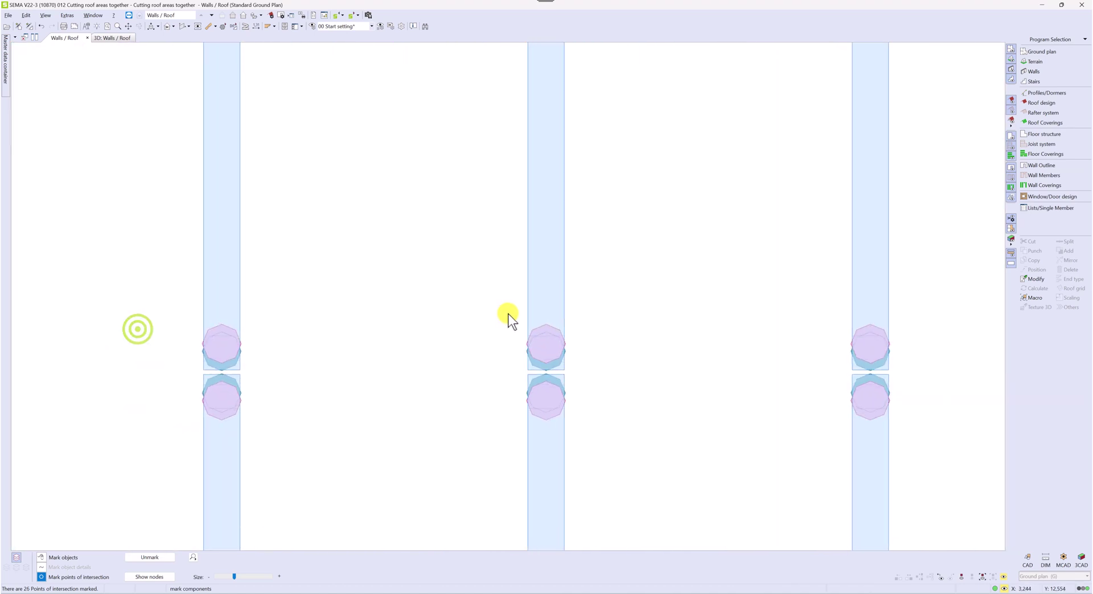
scroll(513, 313, down, 4)
scroll(454, 321, up, 3)
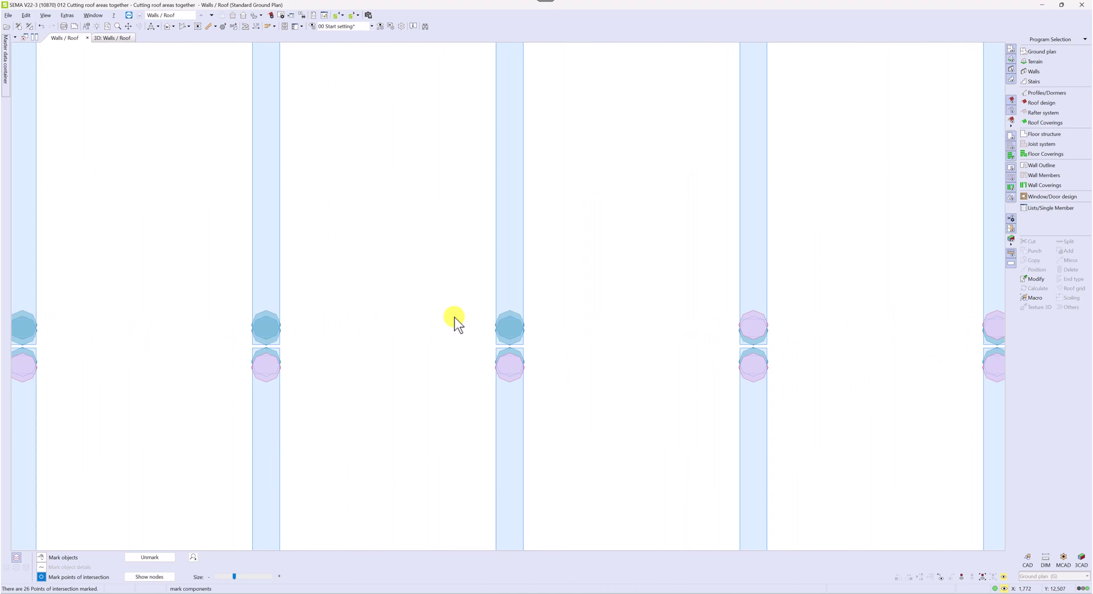
click(510, 312)
click(266, 311)
click(24, 312)
scroll(649, 323, down, 1)
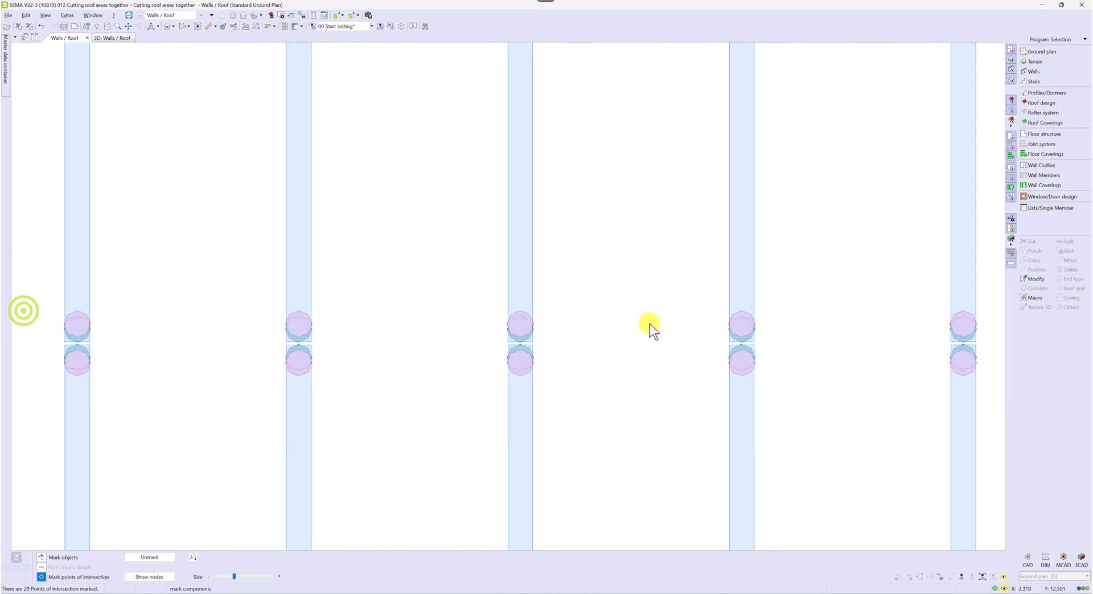
- Mark the outer ridge intersection points of the five upper-slope rafters still unmarked
scroll(650, 324, down, 4)
scroll(370, 327, up, 3)
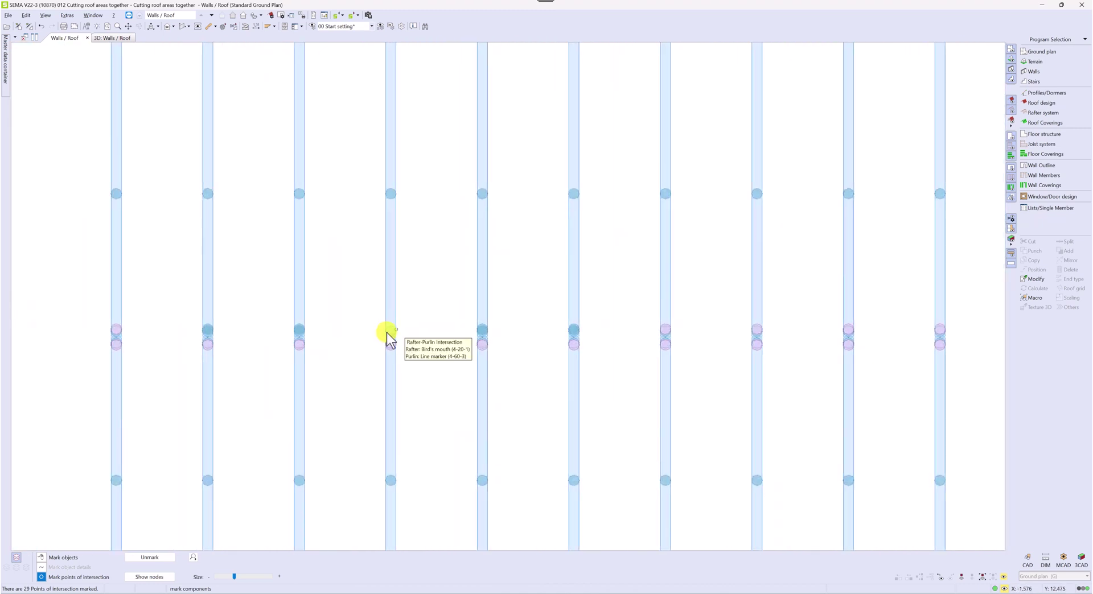
scroll(365, 337, up, 1)
click(159, 319)
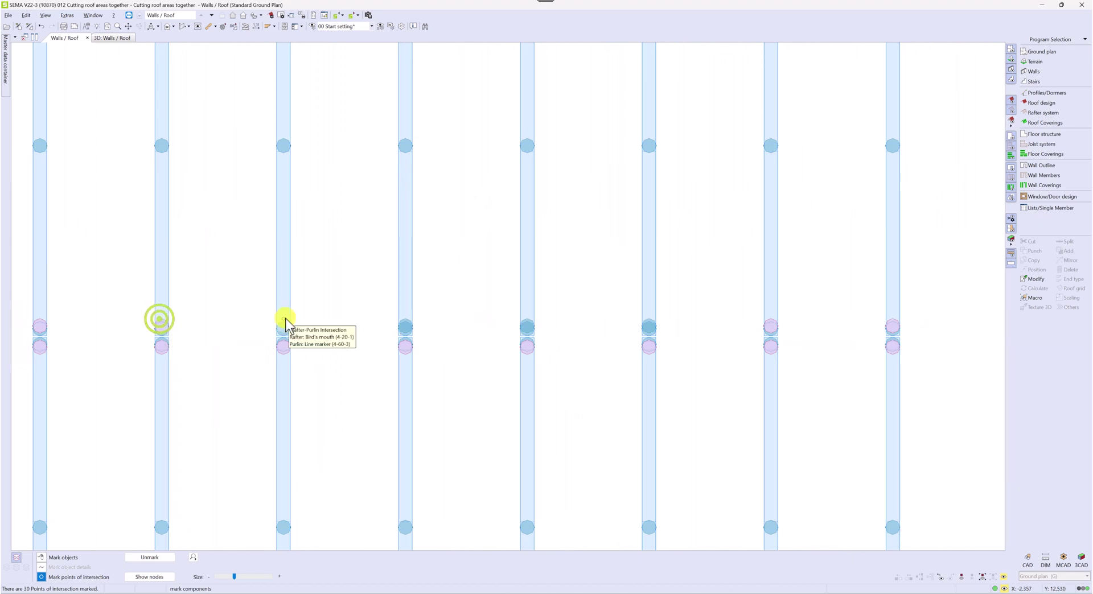
click(282, 319)
click(406, 319)
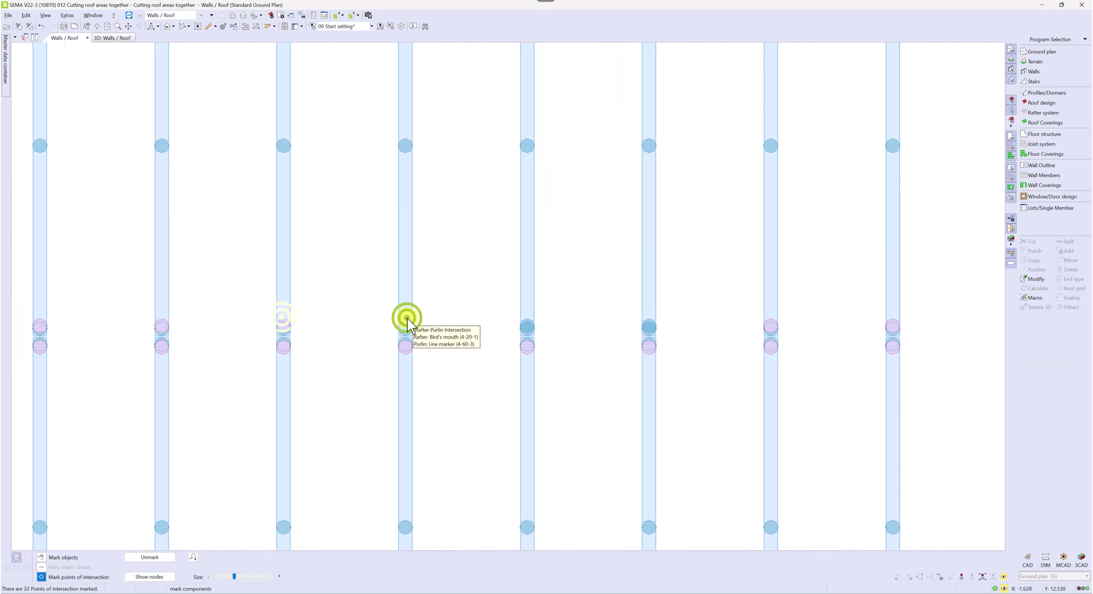
click(527, 319)
click(649, 321)
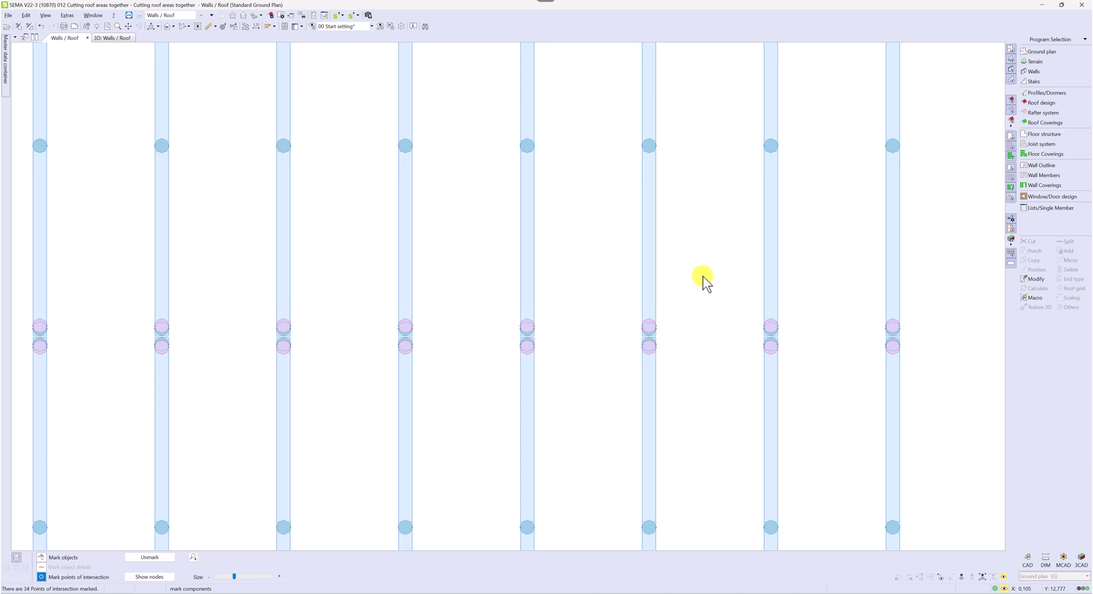
- Modify all marked points of intersection jointly, changing the produce option of the rafter processing, and accept the component data
click(1029, 281)
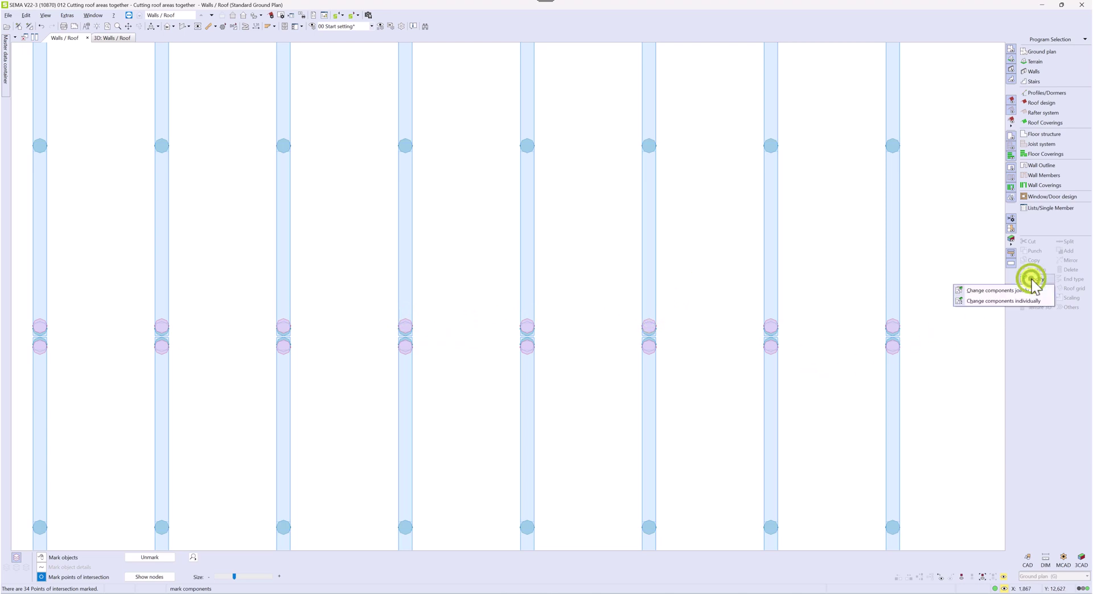
click(1004, 290)
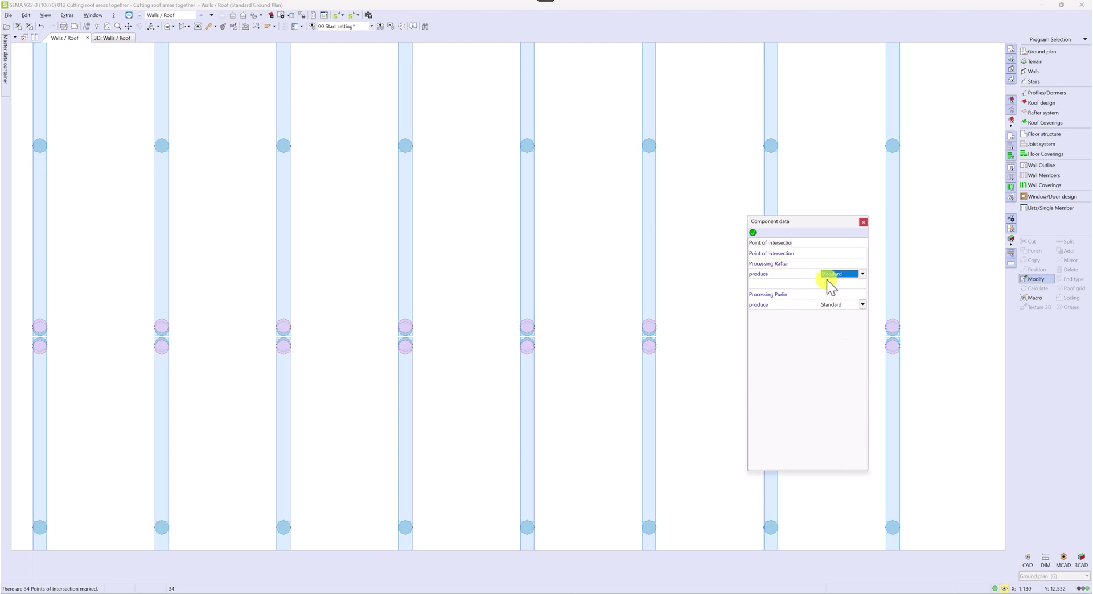
click(862, 273)
click(838, 281)
click(753, 232)
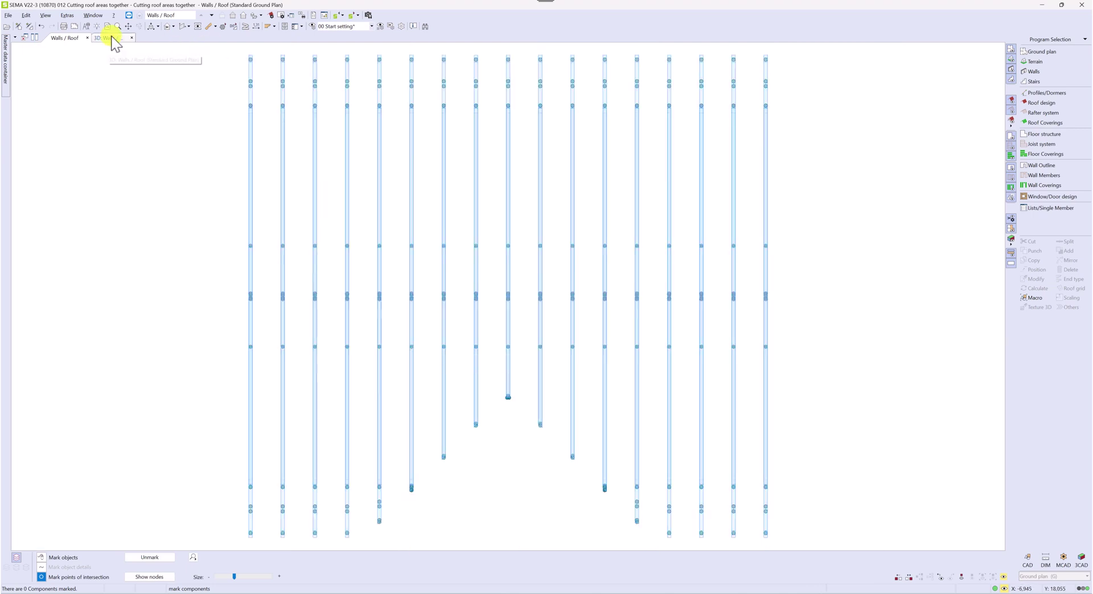
- Show all hidden components again in the 3D view of the roof and examine the rafters at the ridge purlin
click(111, 38)
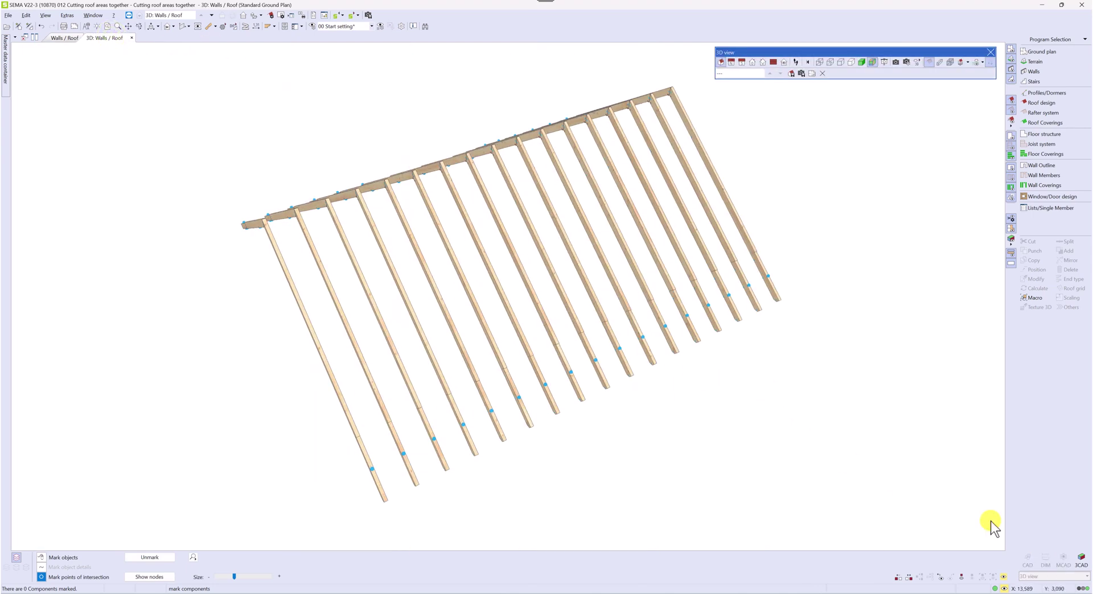
click(989, 578)
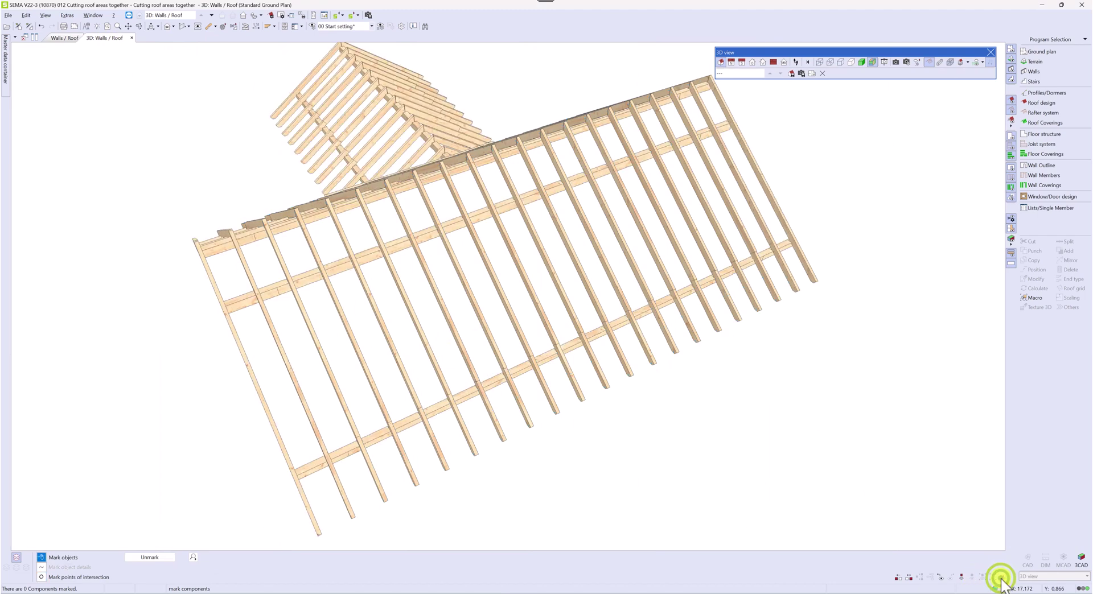
scroll(353, 176, up, 6)
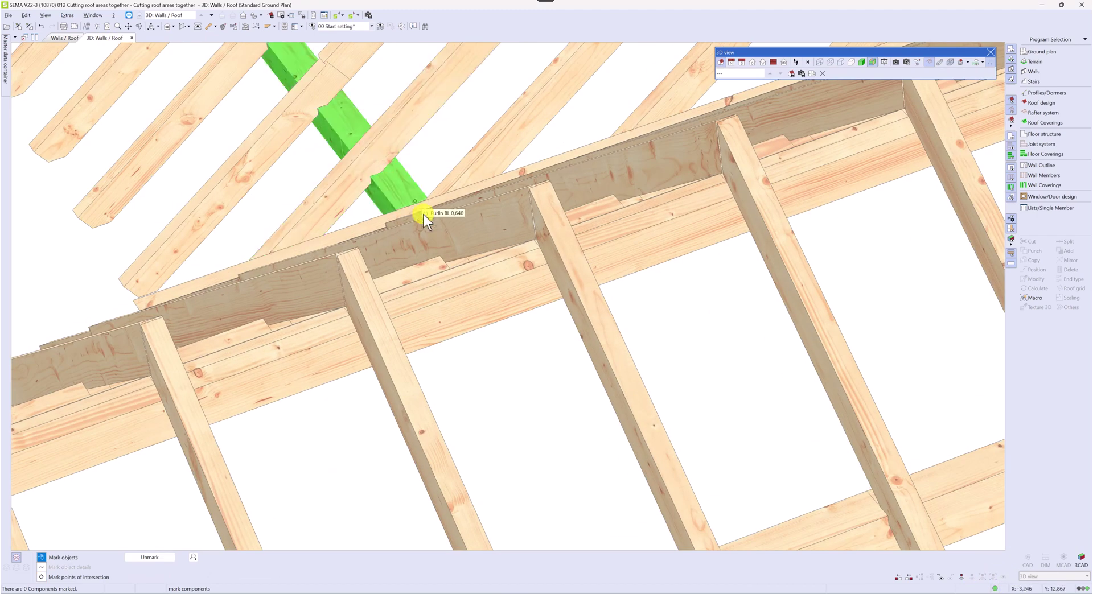
- Examine the cut upper ends of the rafters at the ridge purlin from several angles, including the roof as a whole
scroll(399, 296, down, 3)
scroll(403, 335, up, 6)
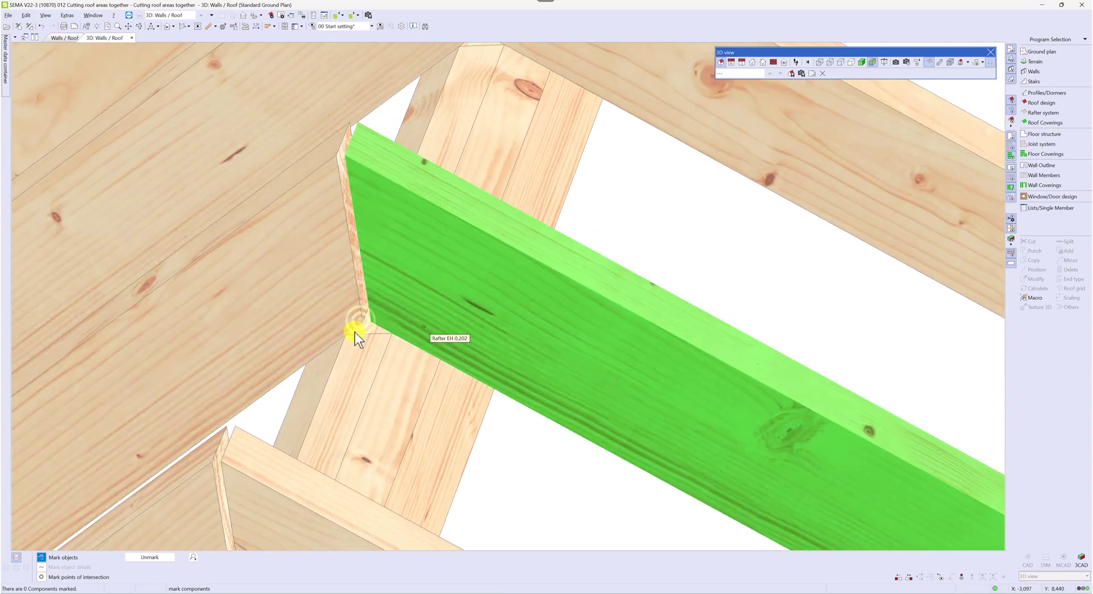
middle_drag(354, 332, 432, 328)
scroll(444, 327, down, 3)
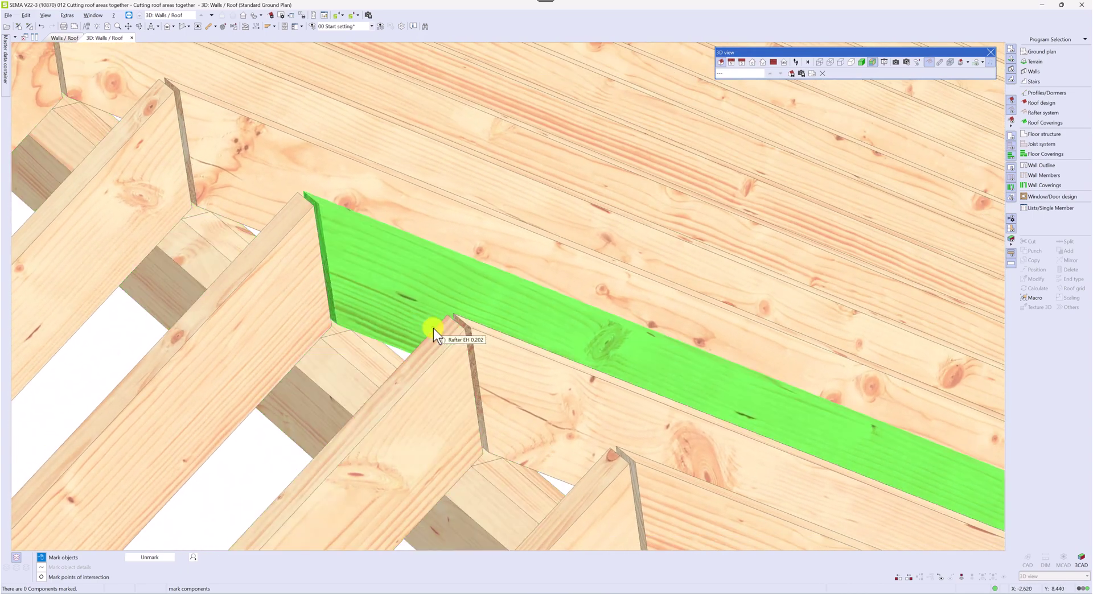
scroll(439, 330, up, 4)
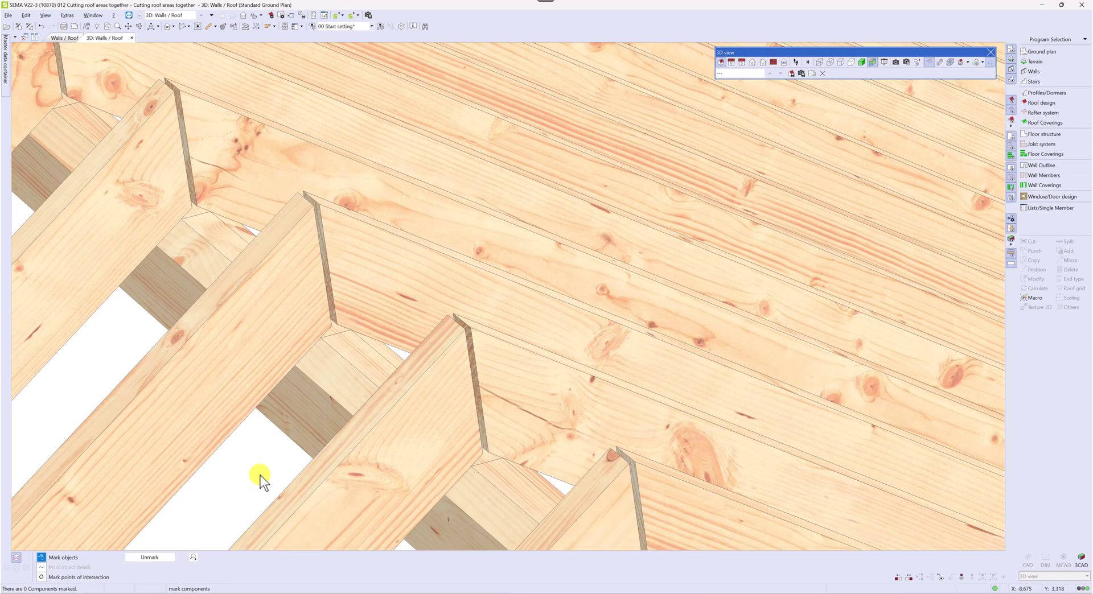
scroll(261, 476, down, 2)
scroll(278, 470, down, 5)
scroll(357, 339, down, 2)
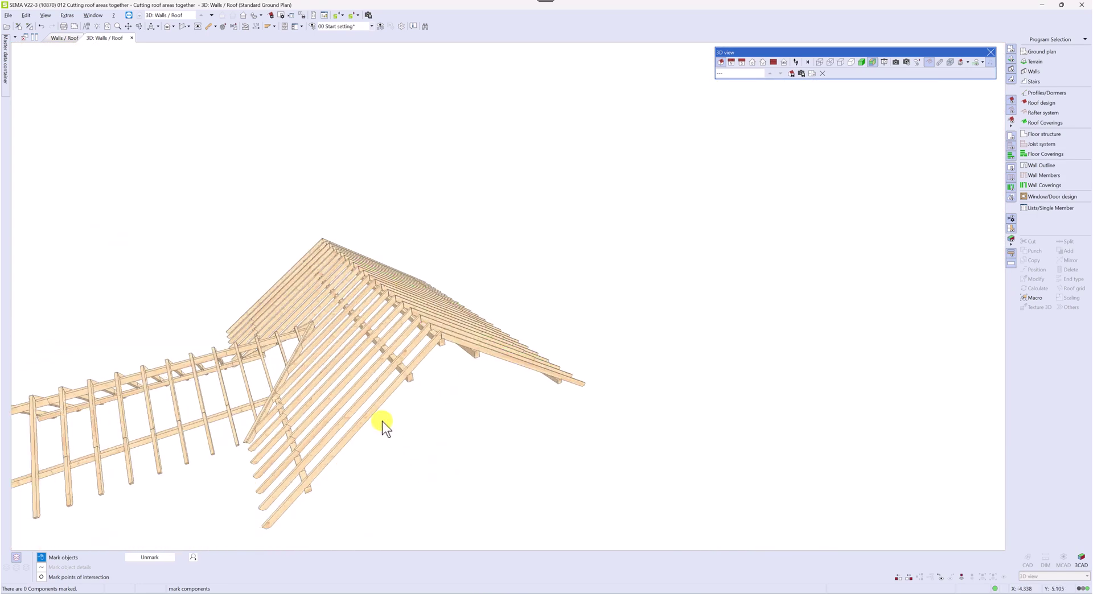
- Mark the outermost rafter at the main roof's gable end and isolate it in the 3D view
scroll(381, 421, up, 5)
click(325, 359)
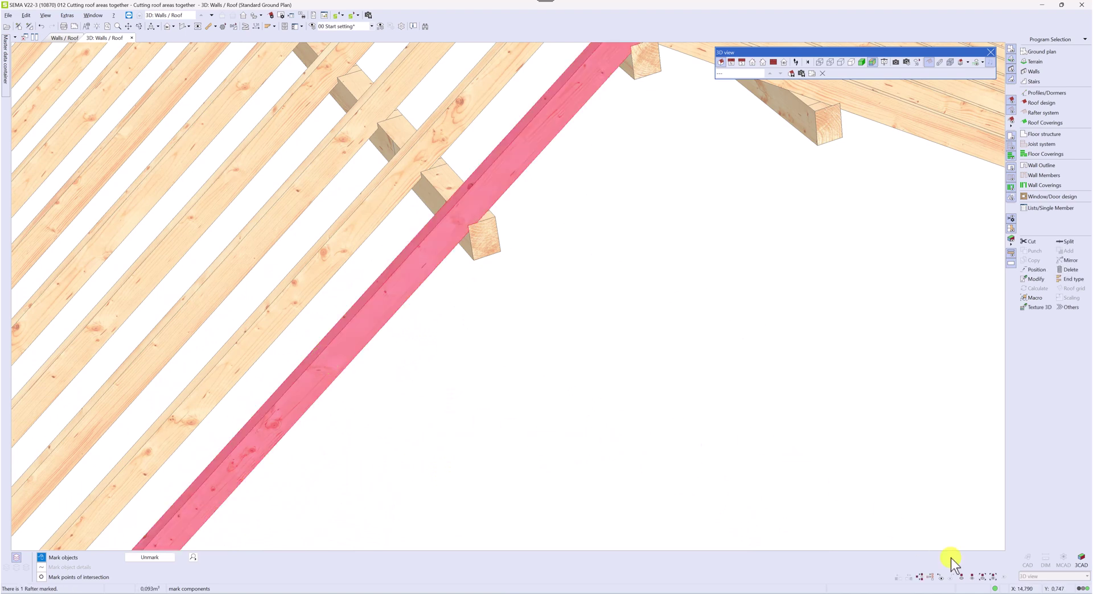
click(971, 576)
scroll(634, 323, down, 5)
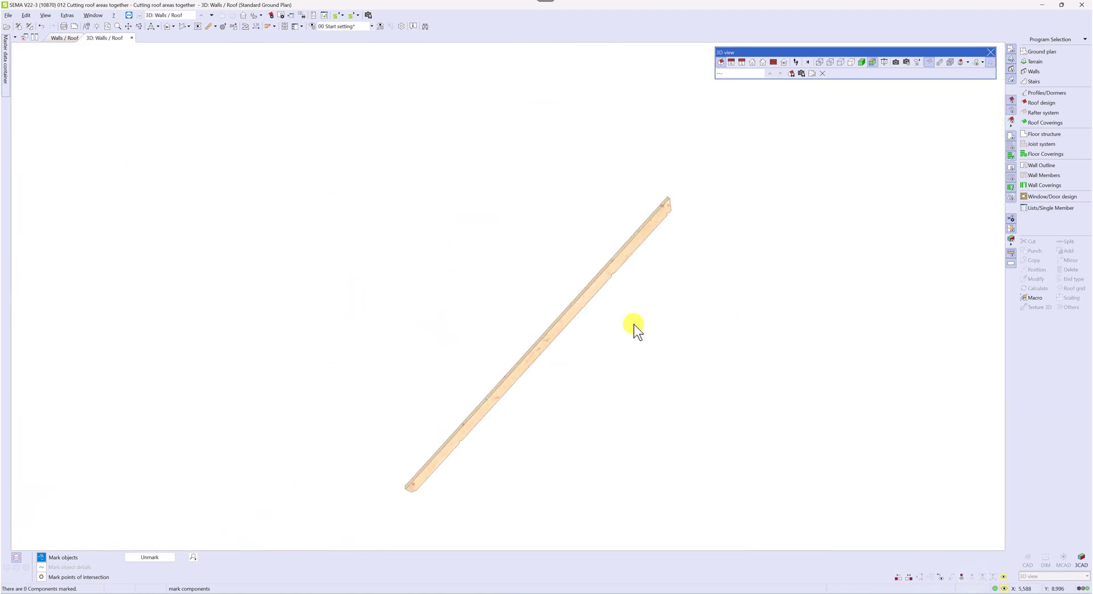
scroll(586, 333, up, 3)
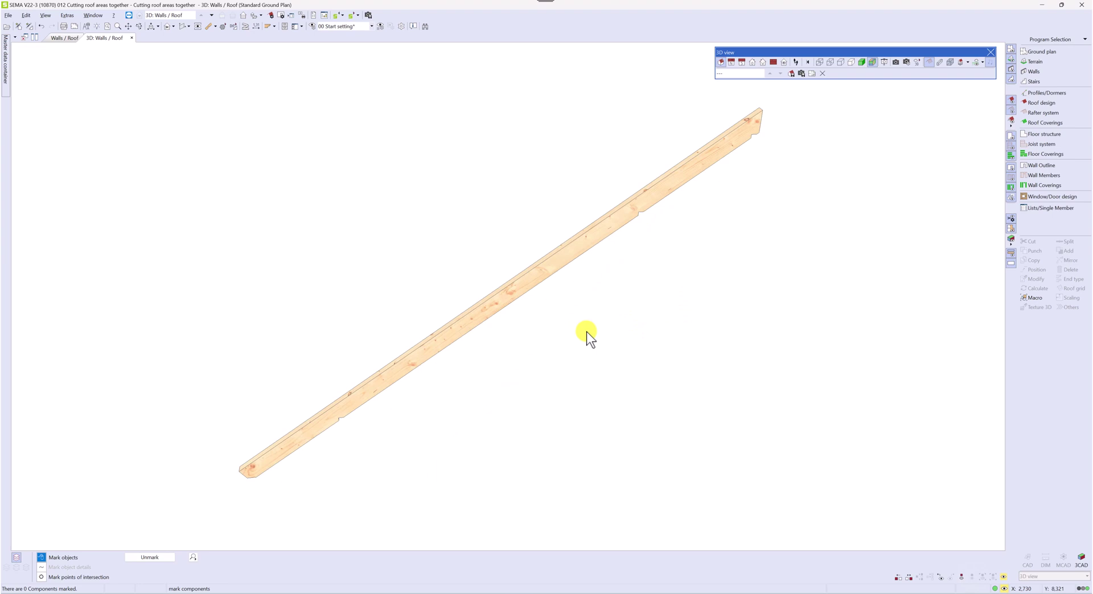
- Switch to marking points of intersection and enlarge the intersection nodes displayed on the isolated rafter
click(383, 387)
click(91, 577)
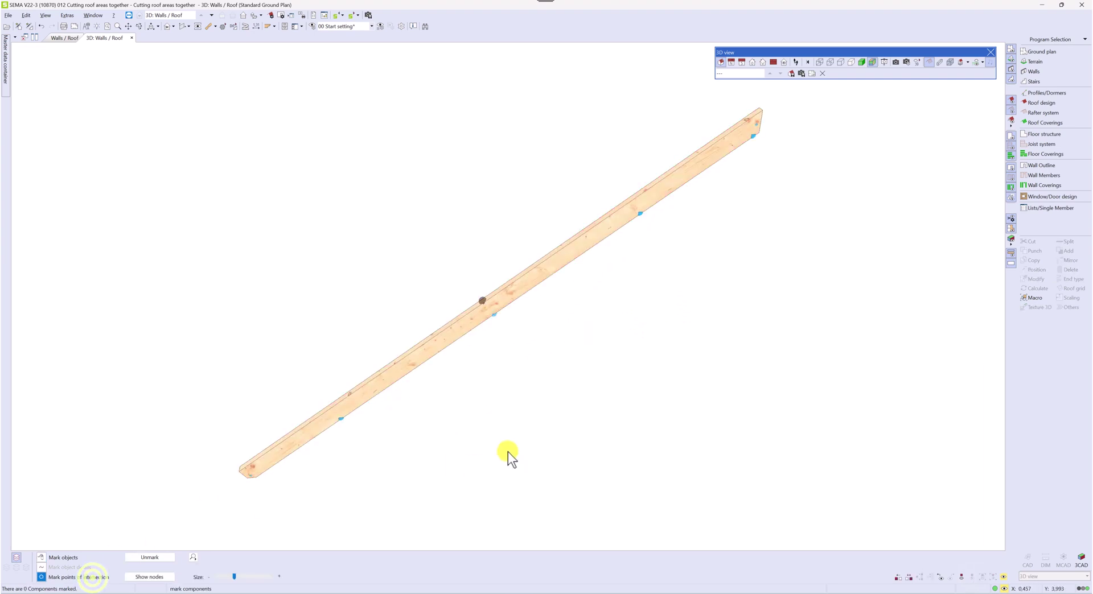
scroll(482, 449, up, 2)
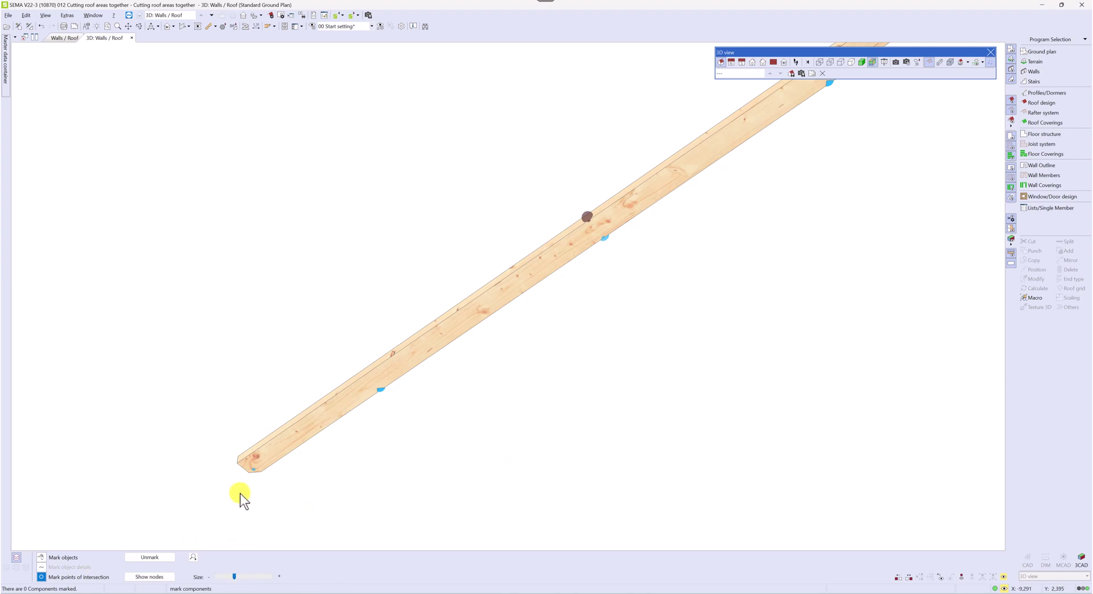
scroll(307, 461, down, 2)
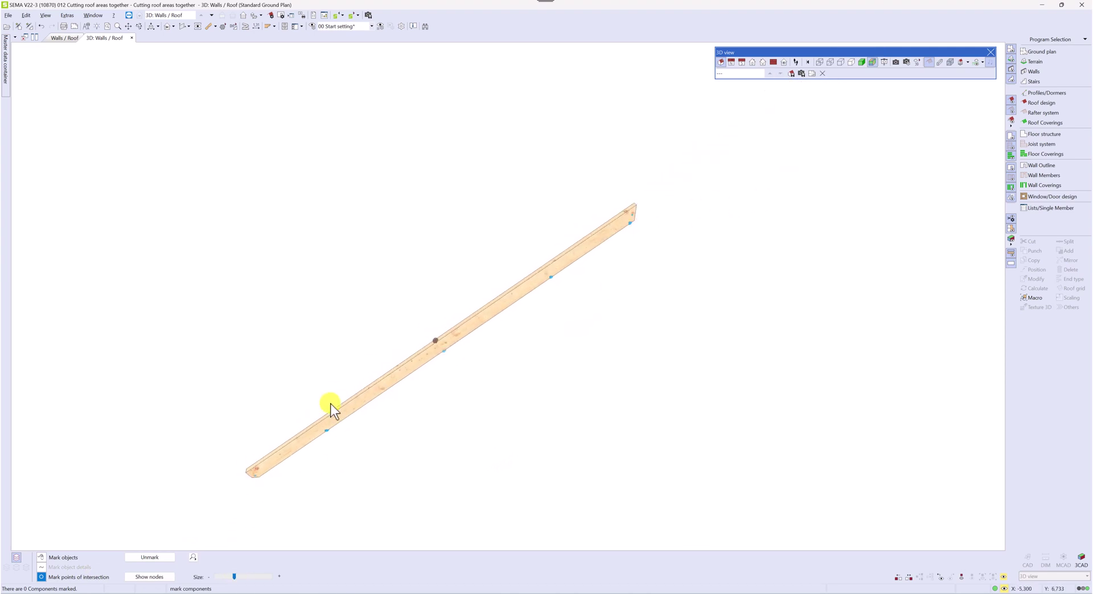
scroll(242, 479, up, 3)
scroll(298, 462, up, 1)
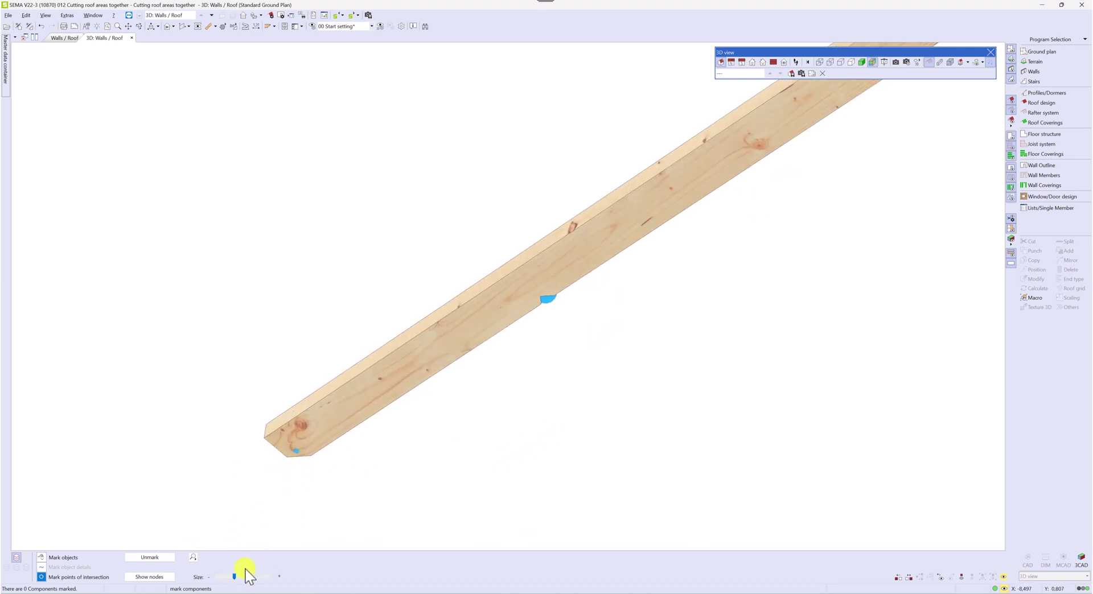
drag(234, 576, 258, 577)
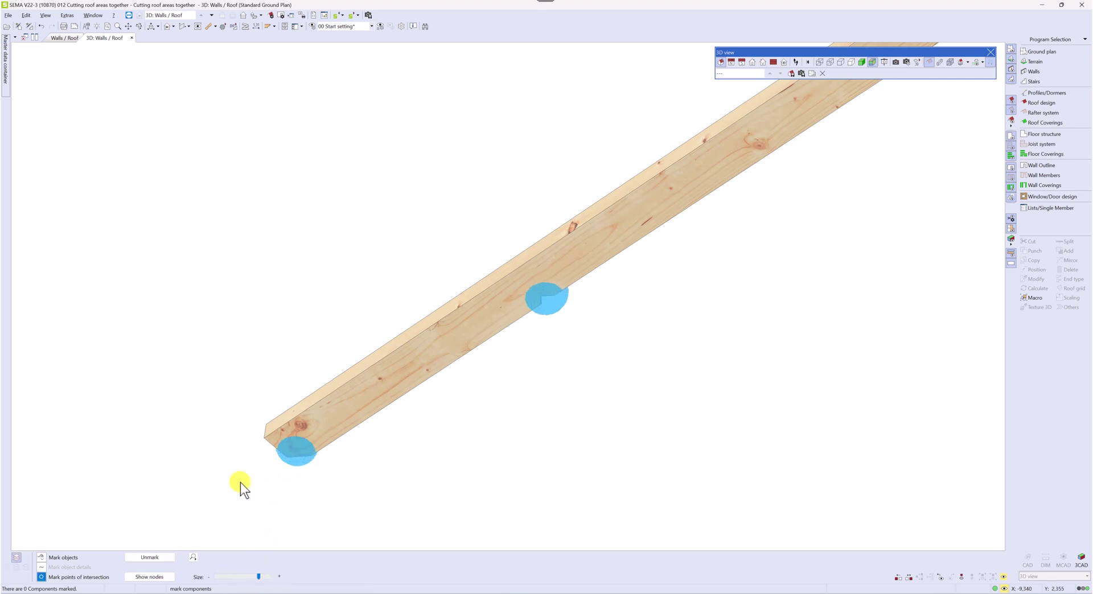
- Modify the component end type intersection point at the rafter's ridge end, setting Create proc. at intersection to no, and accept the component data
scroll(240, 483, down, 5)
scroll(466, 330, up, 5)
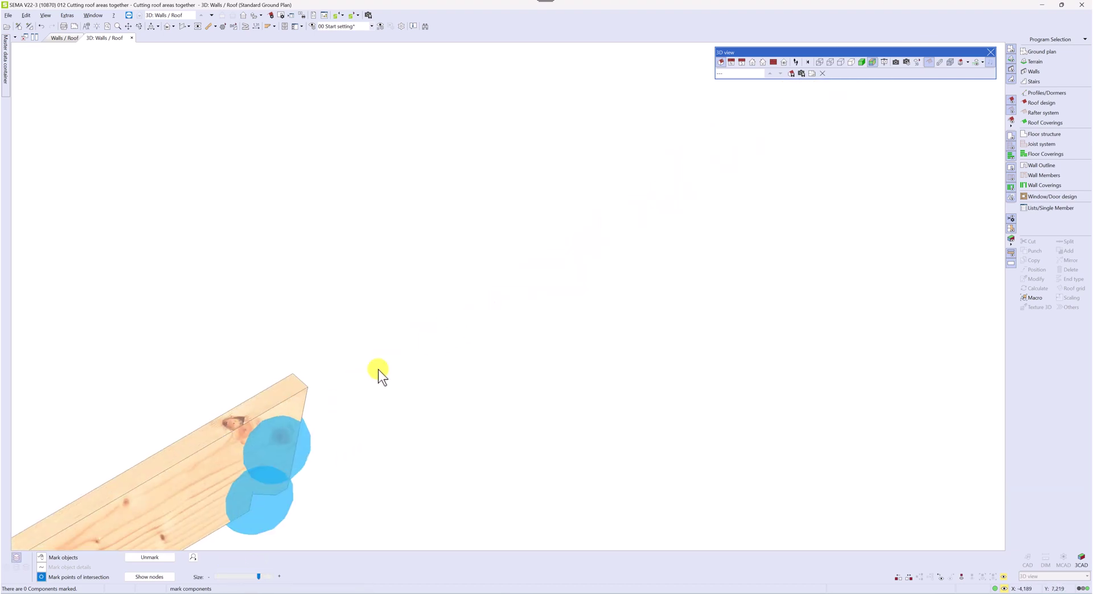
click(295, 445)
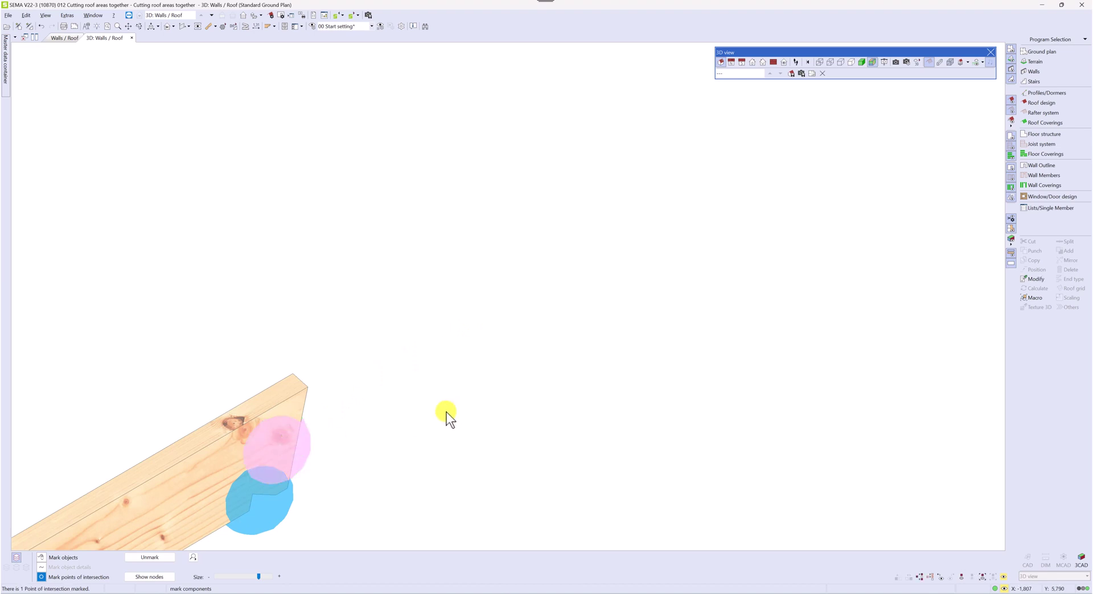
click(1035, 279)
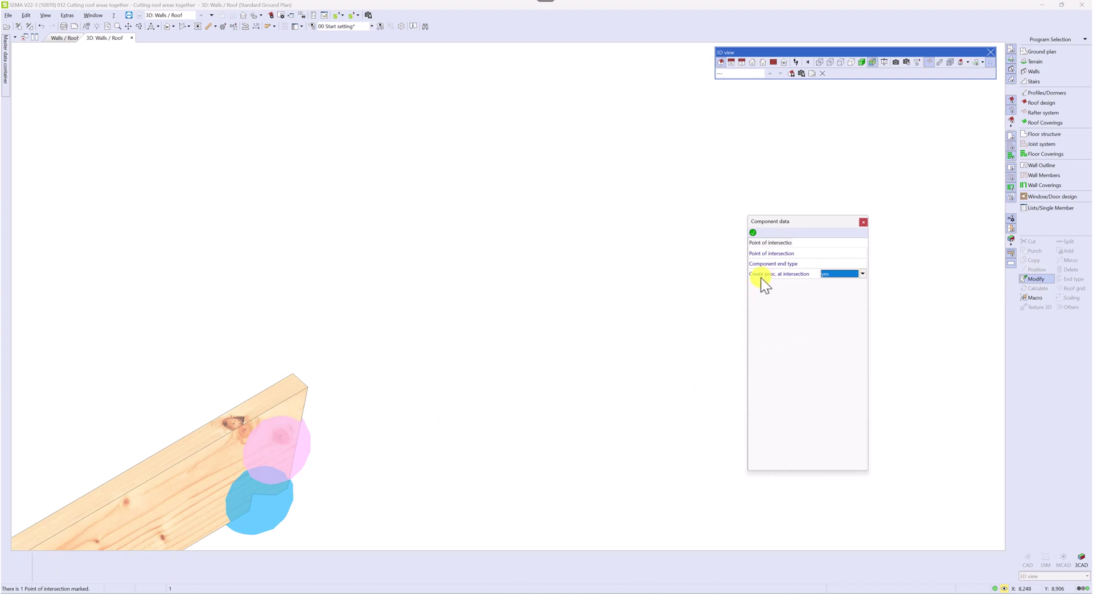
click(851, 273)
click(838, 284)
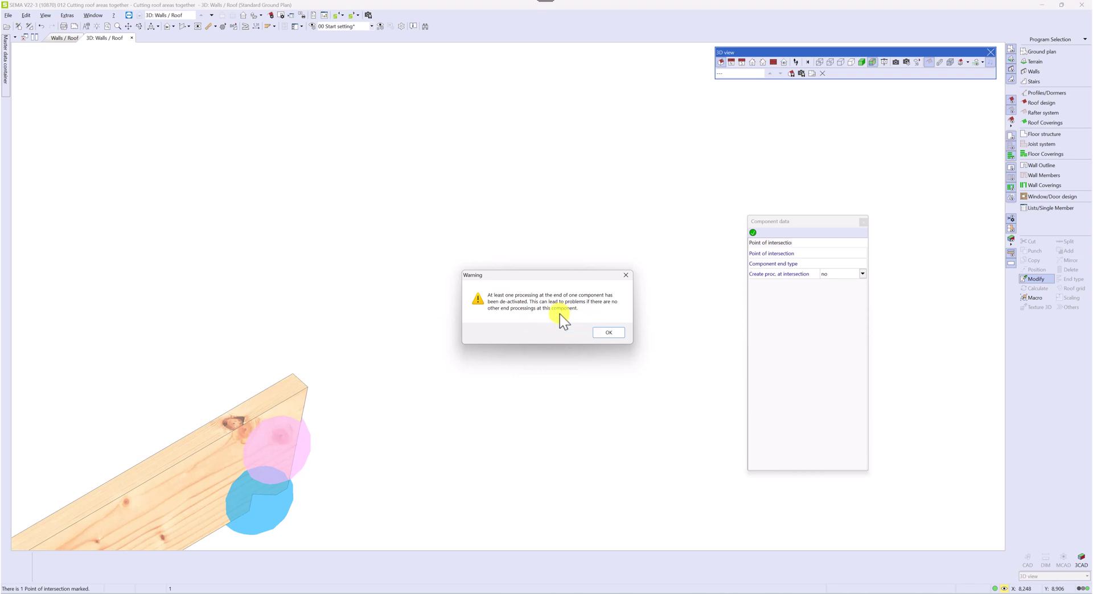
click(607, 332)
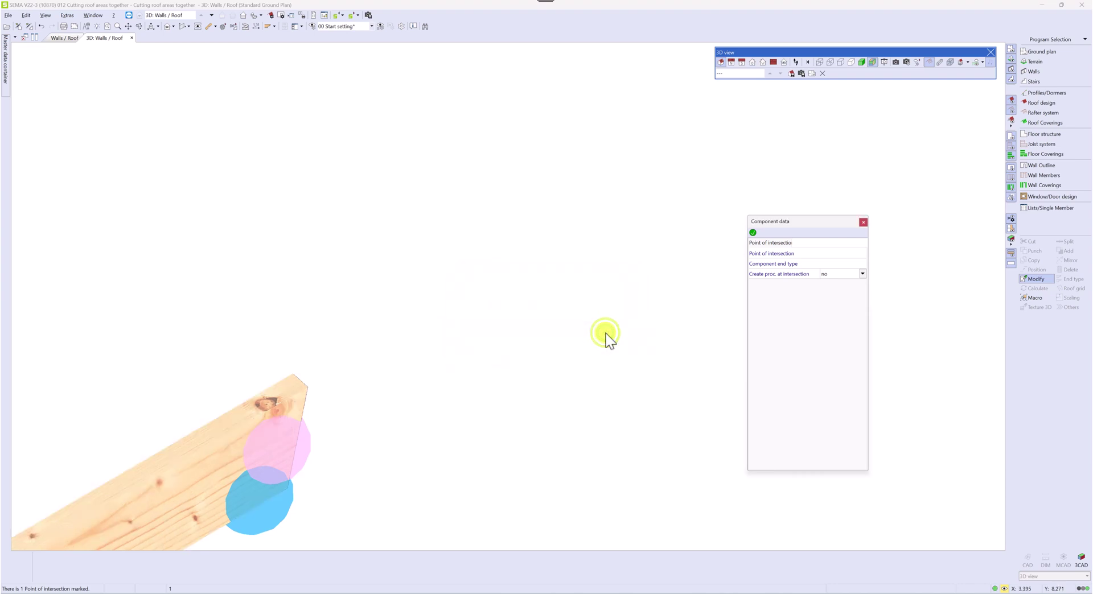
click(753, 233)
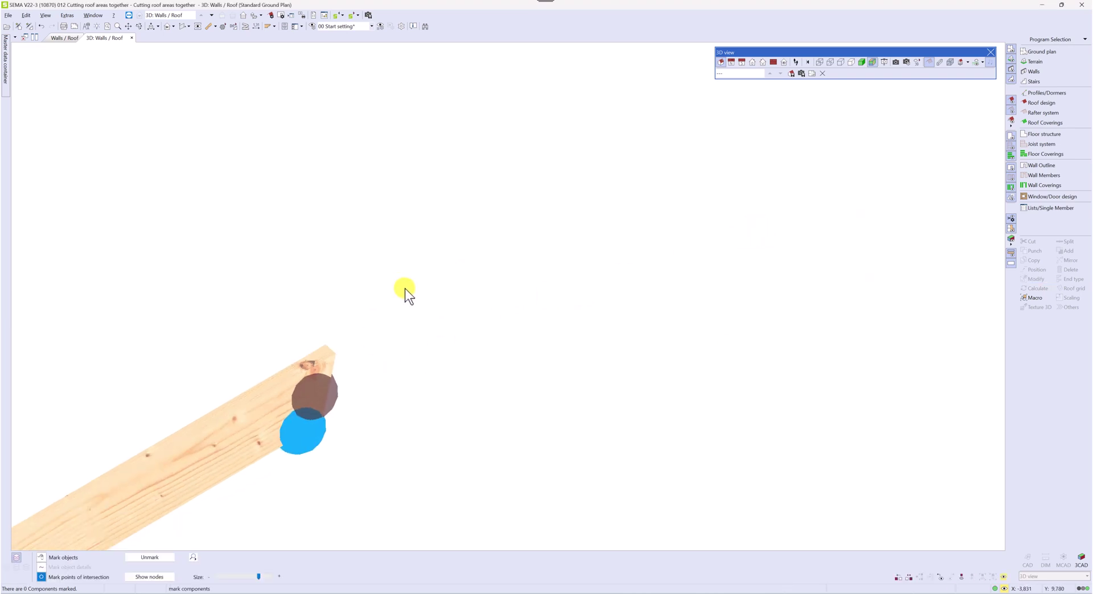
- Set Create proc. at intersection back to yes for the end type point at the rafter's ridge end and accept the component data
scroll(229, 418, up, 2)
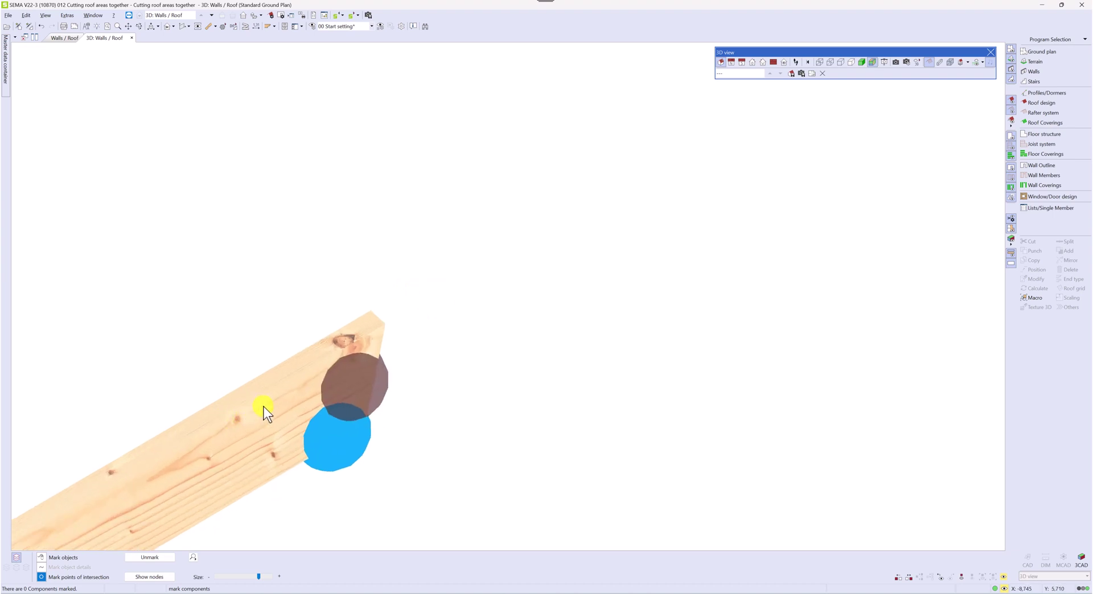
middle_drag(264, 408, 557, 278)
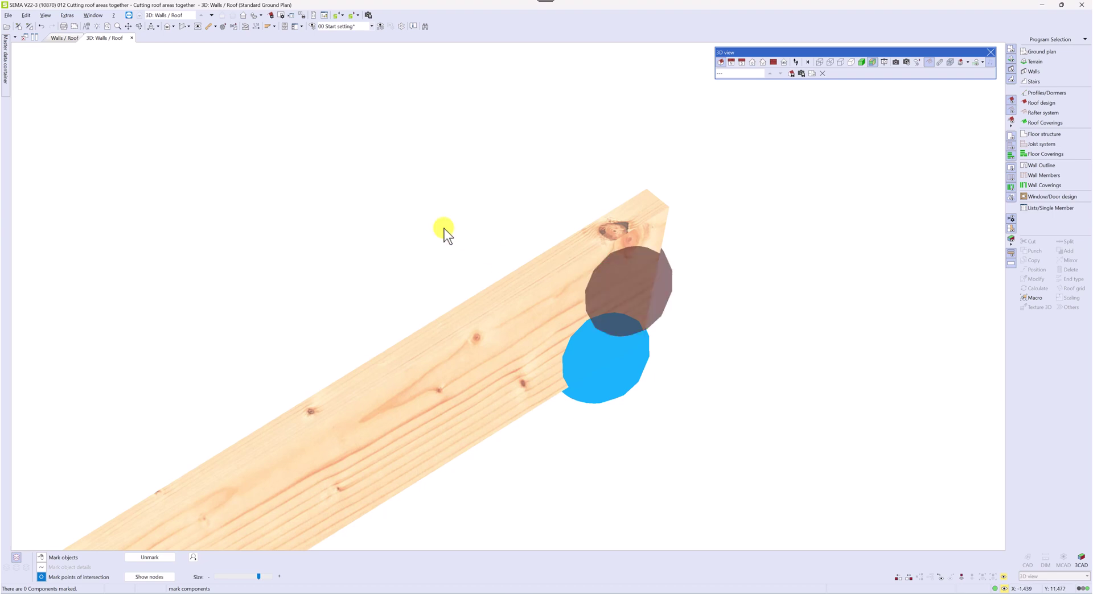
scroll(412, 217, down, 2)
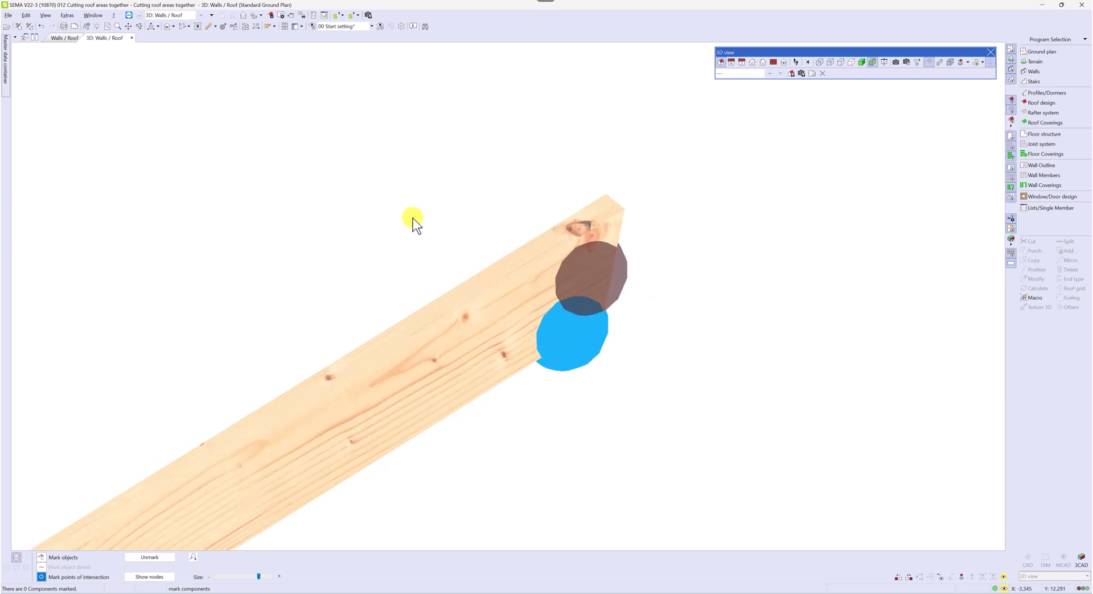
scroll(618, 189, down, 2)
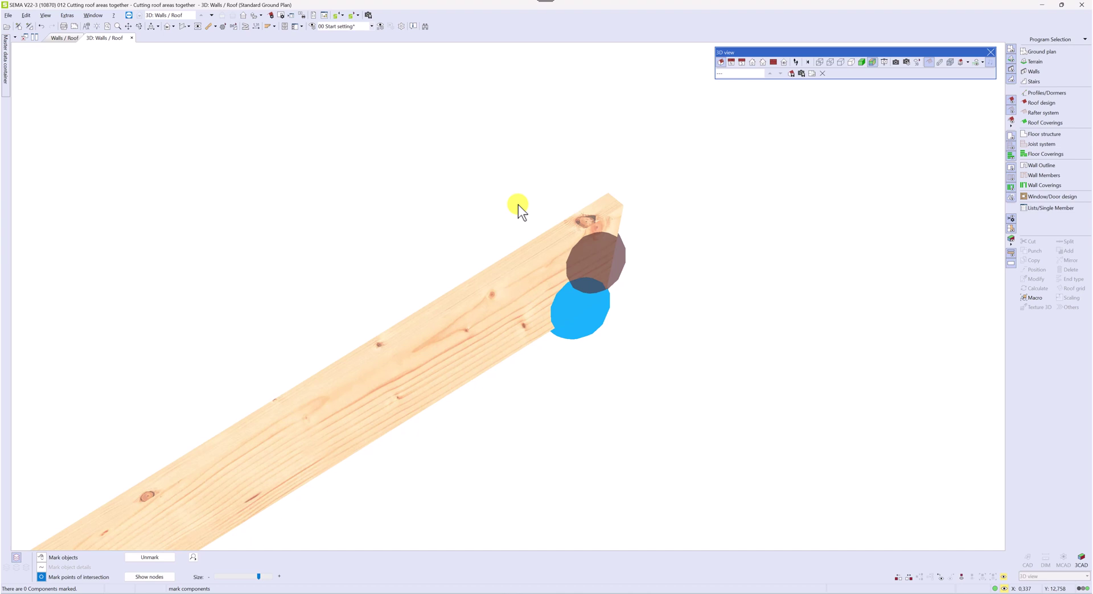
click(620, 258)
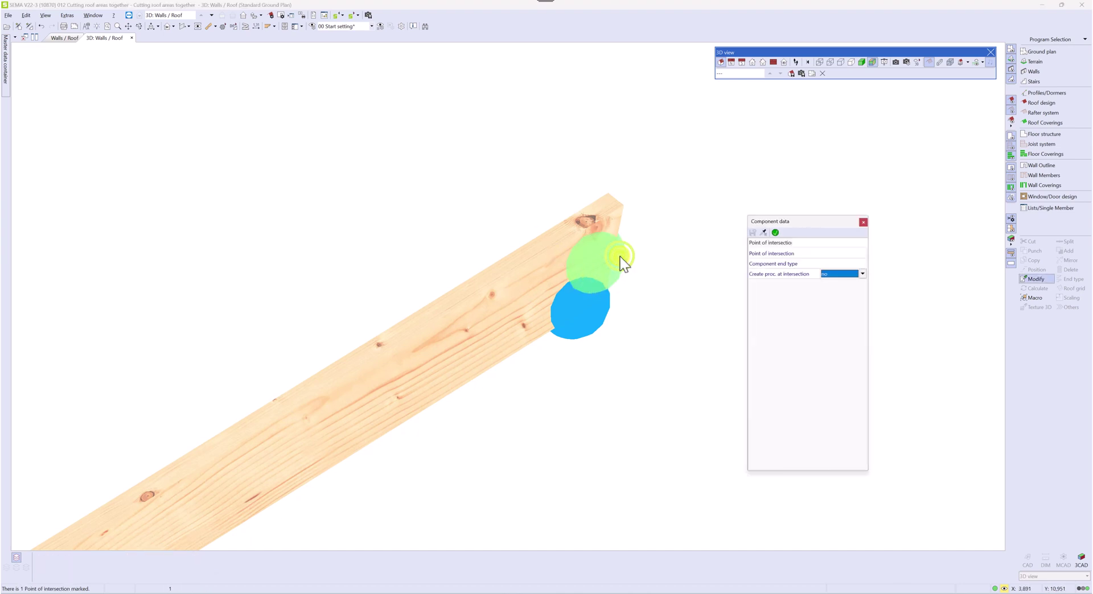
click(863, 274)
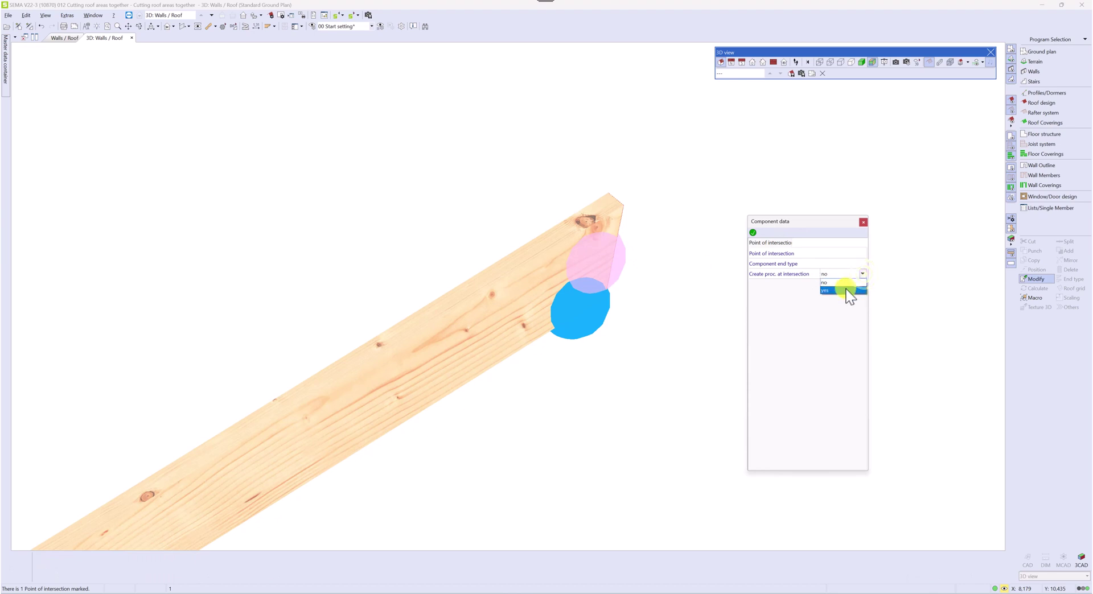
click(847, 290)
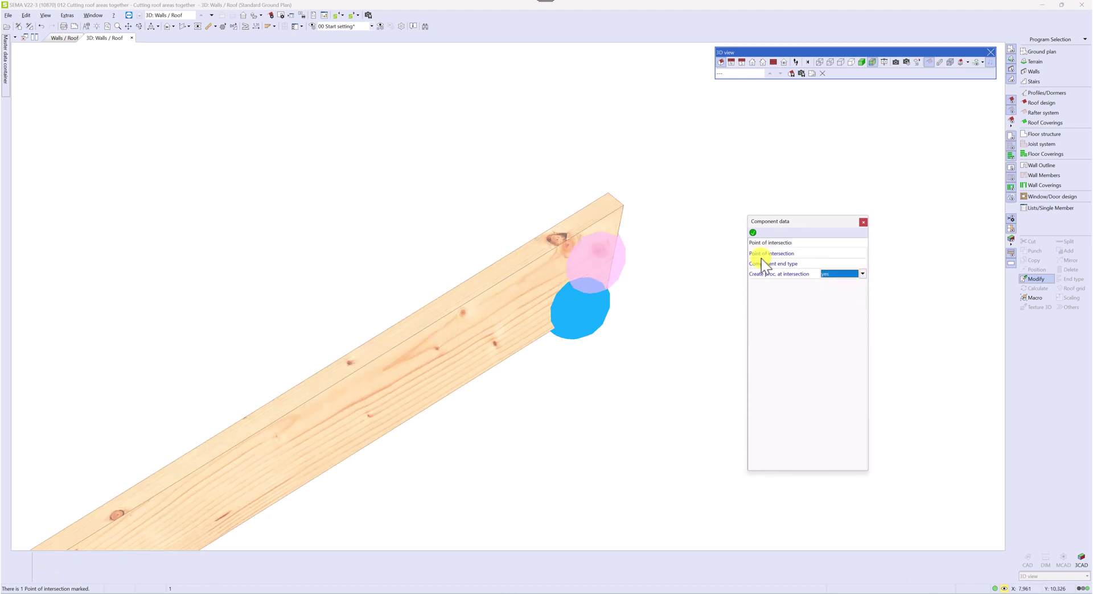
click(757, 232)
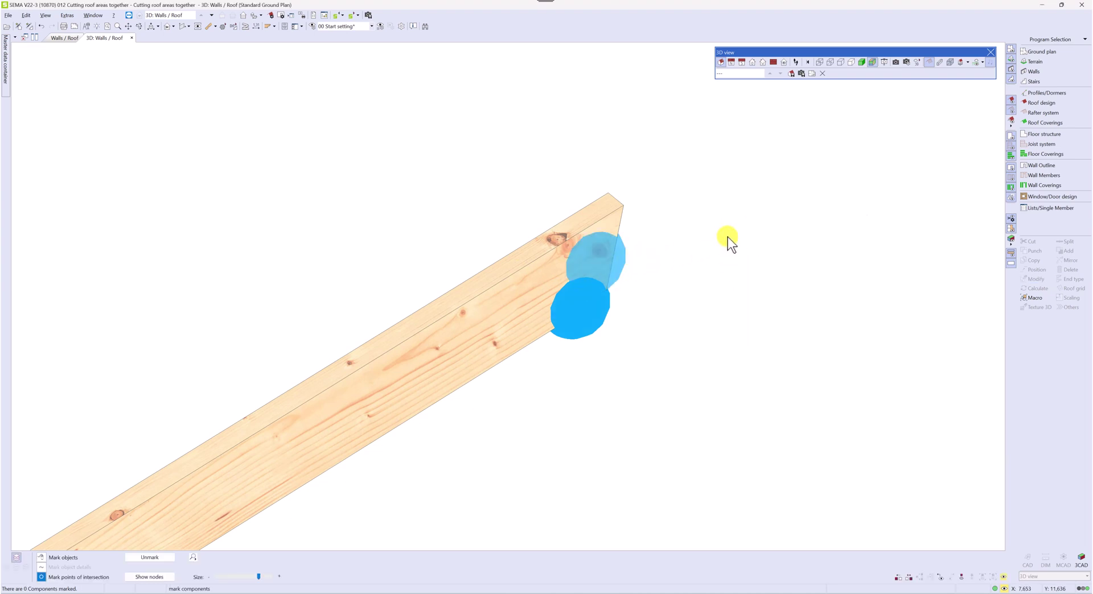
- Review the intersection nodes along the isolated rafter and show all hidden roof components again
scroll(728, 237, down, 3)
scroll(643, 260, down, 5)
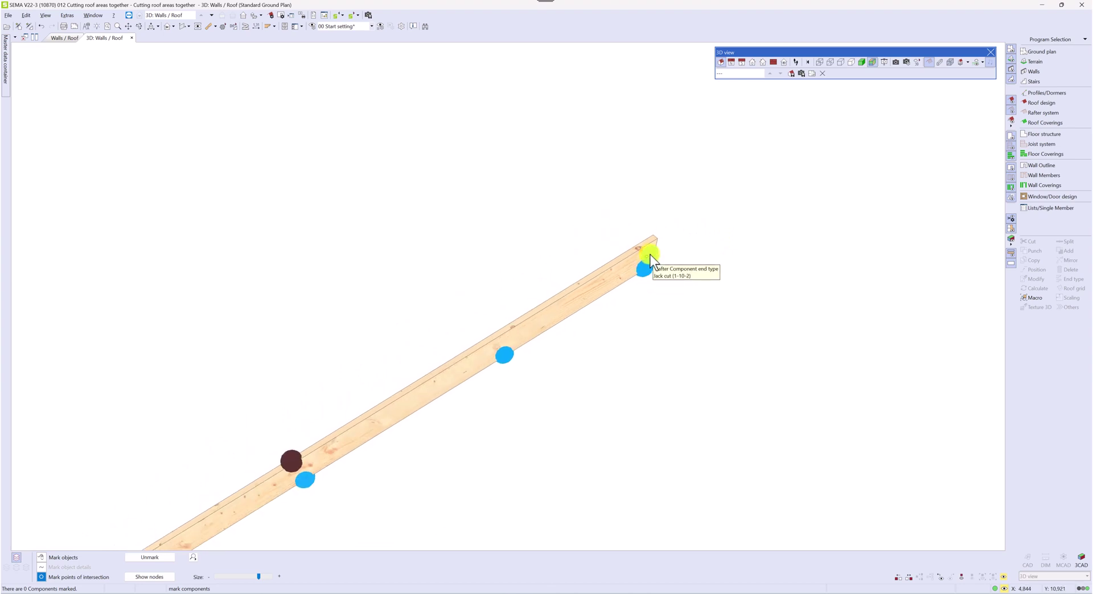
scroll(617, 283, up, 3)
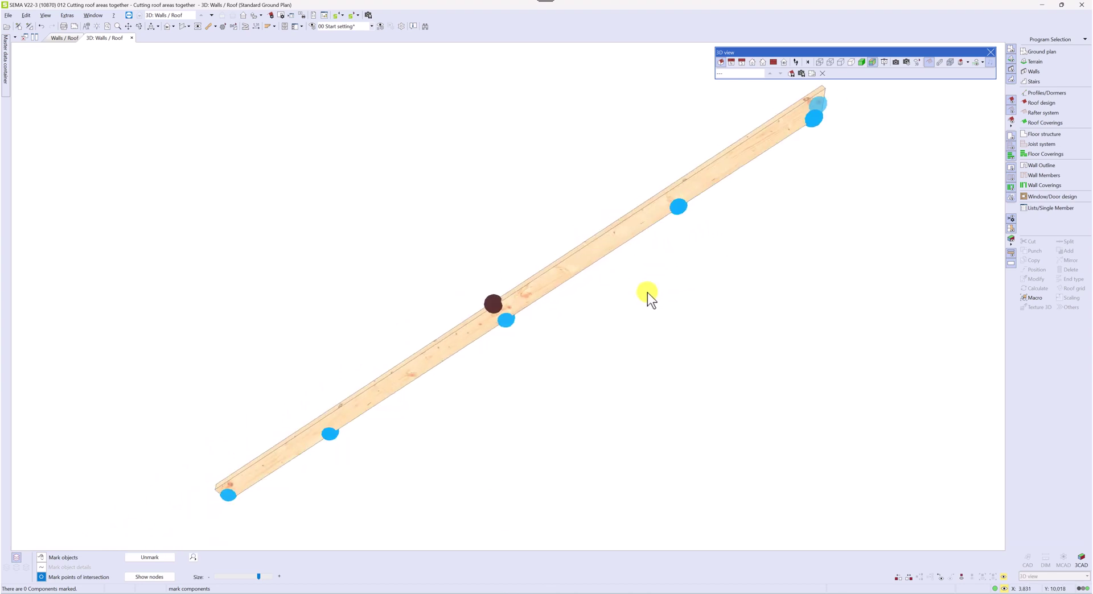
click(1003, 576)
scroll(529, 296, down, 3)
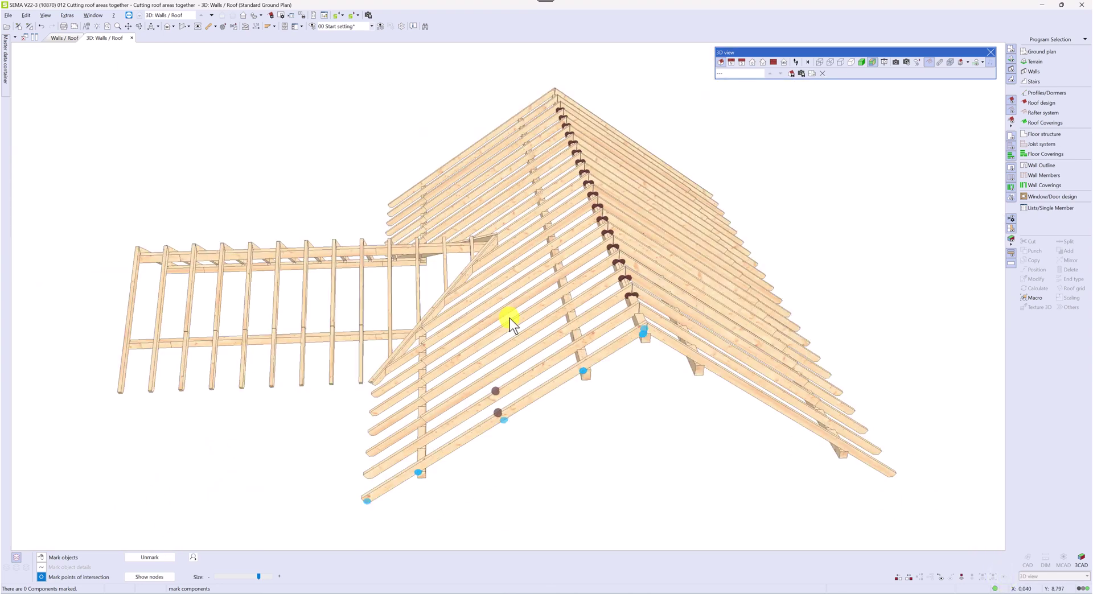